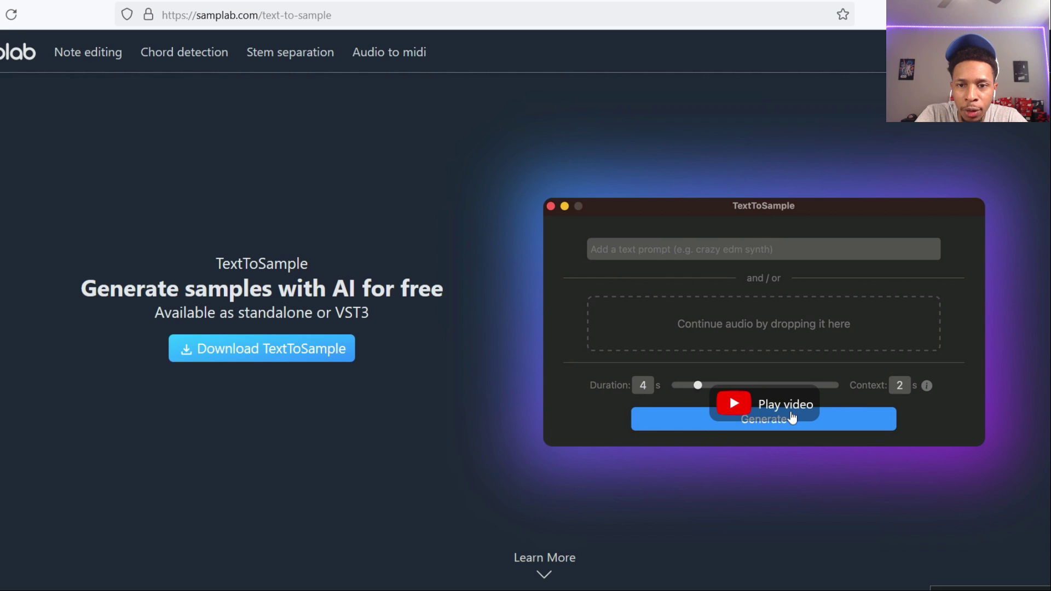
Launch TextToSample and change the Duration from 6 to 10 seconds.
click(574, 442)
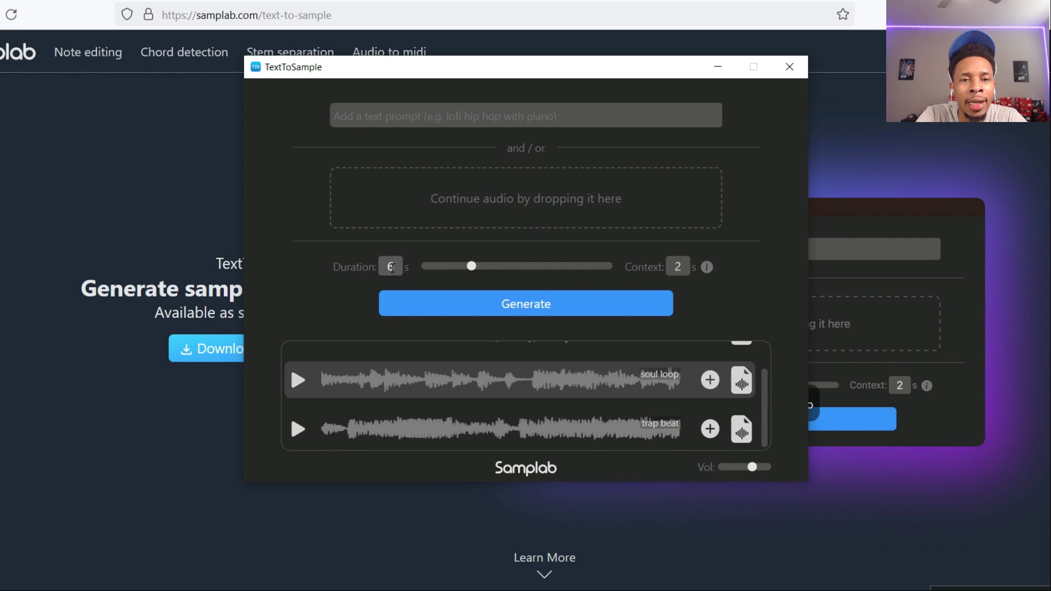
click(393, 266)
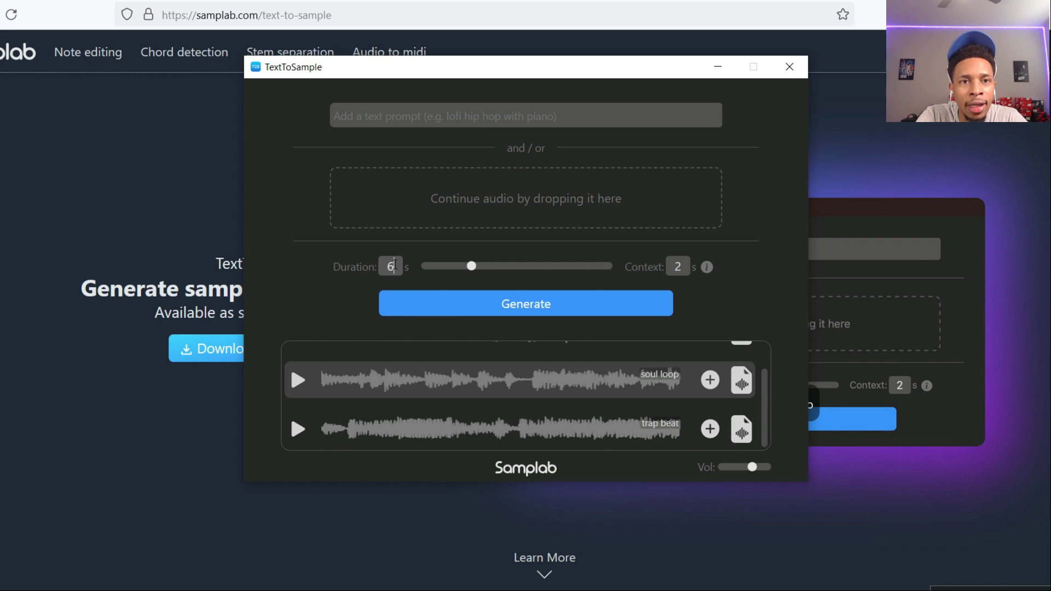
drag(394, 267, 385, 267)
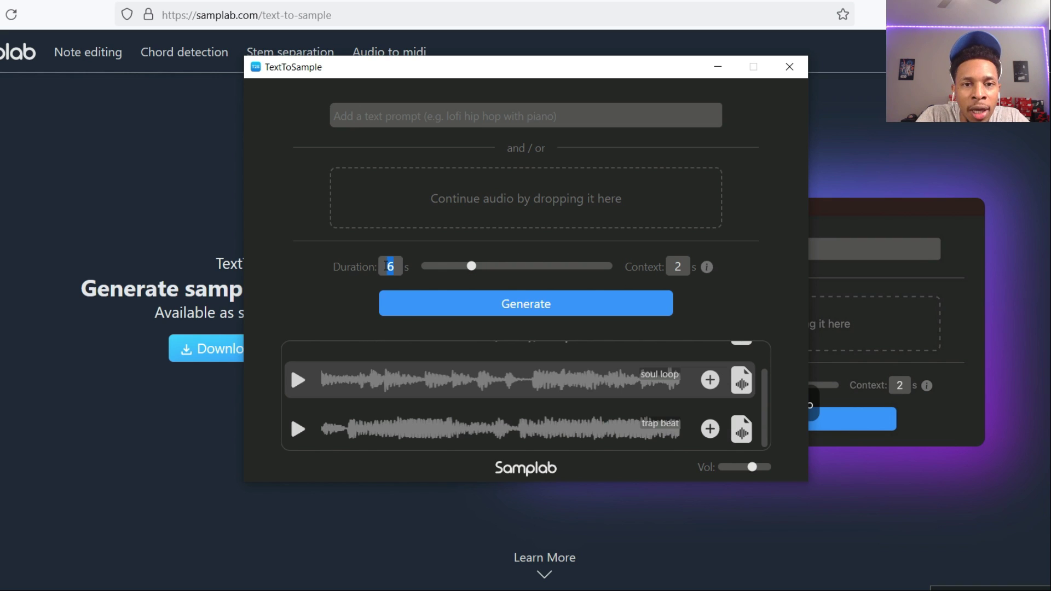
text(10)
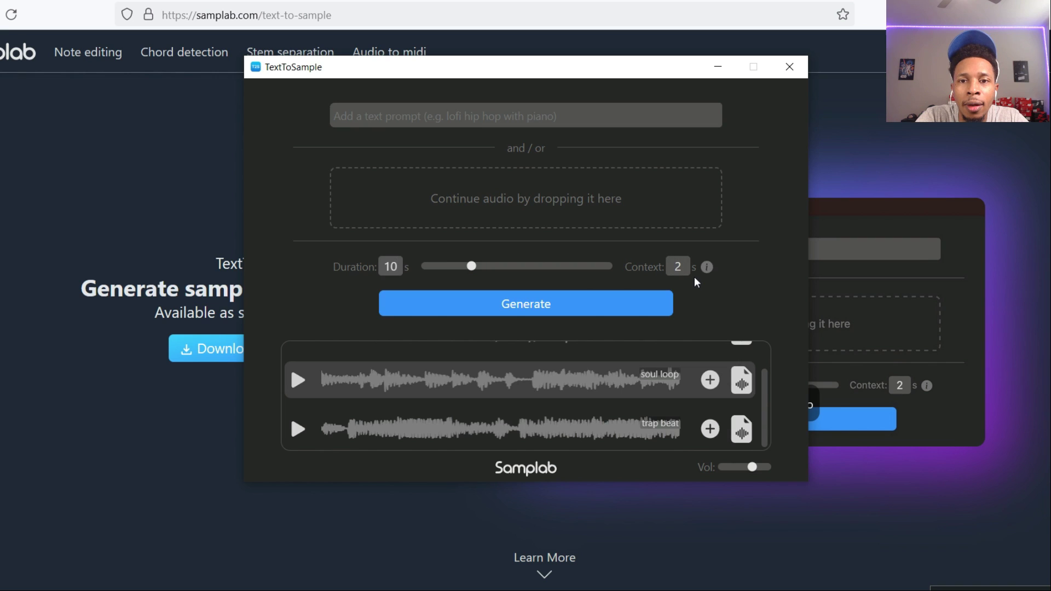
mouse_move(706, 270)
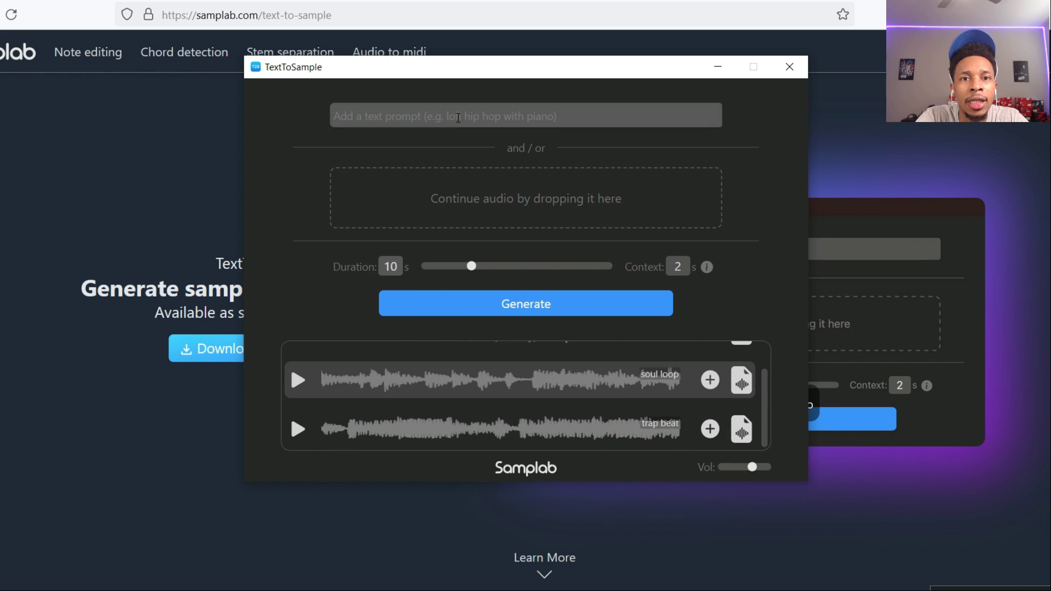
Enter the prompt 'orchestra loop' and generate a 10-second sample from it.
click(458, 117)
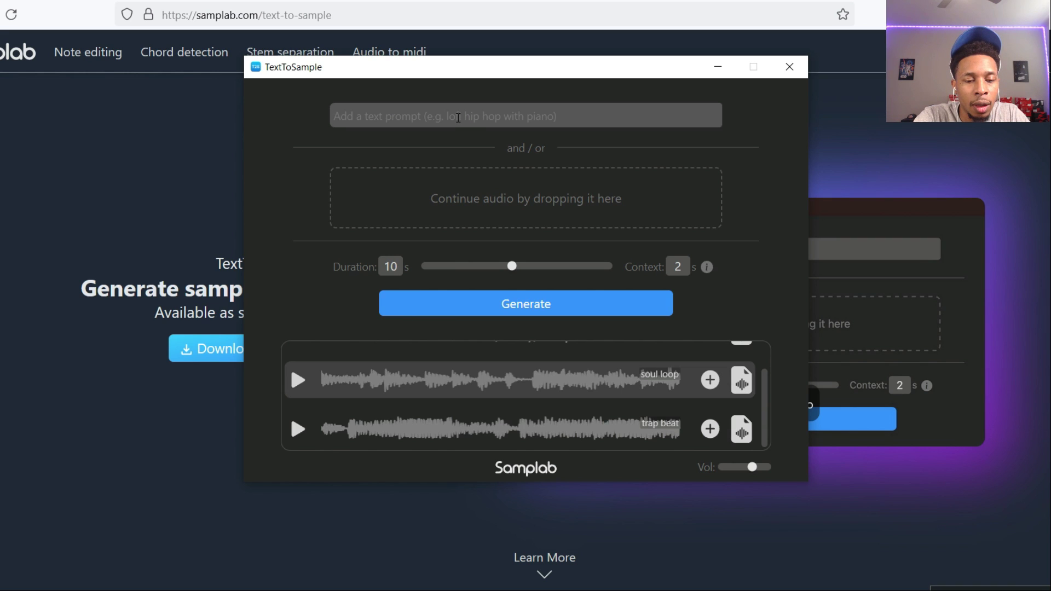
text(orchestra)
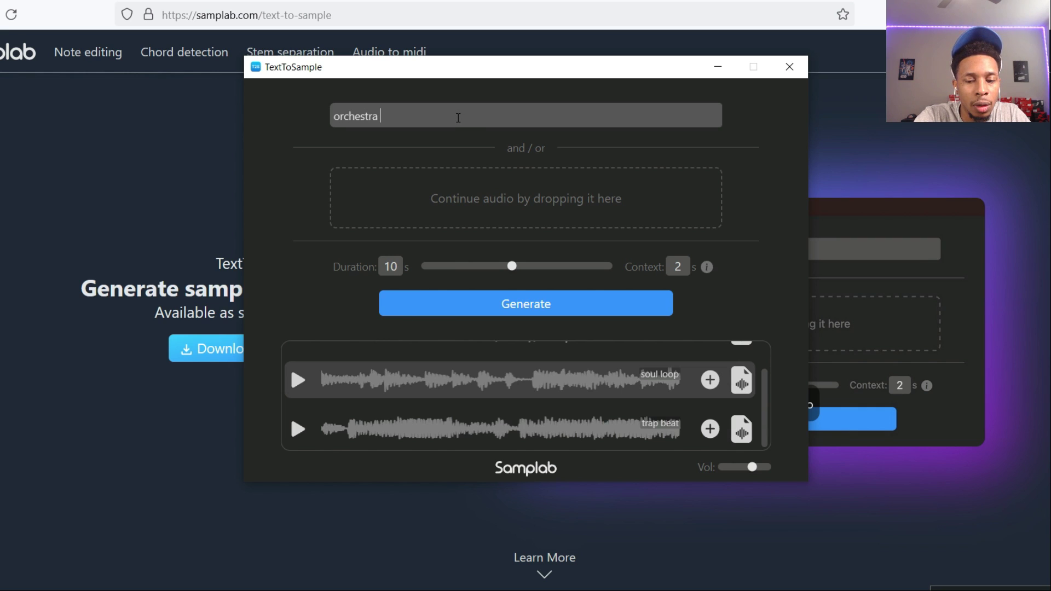
text( loop)
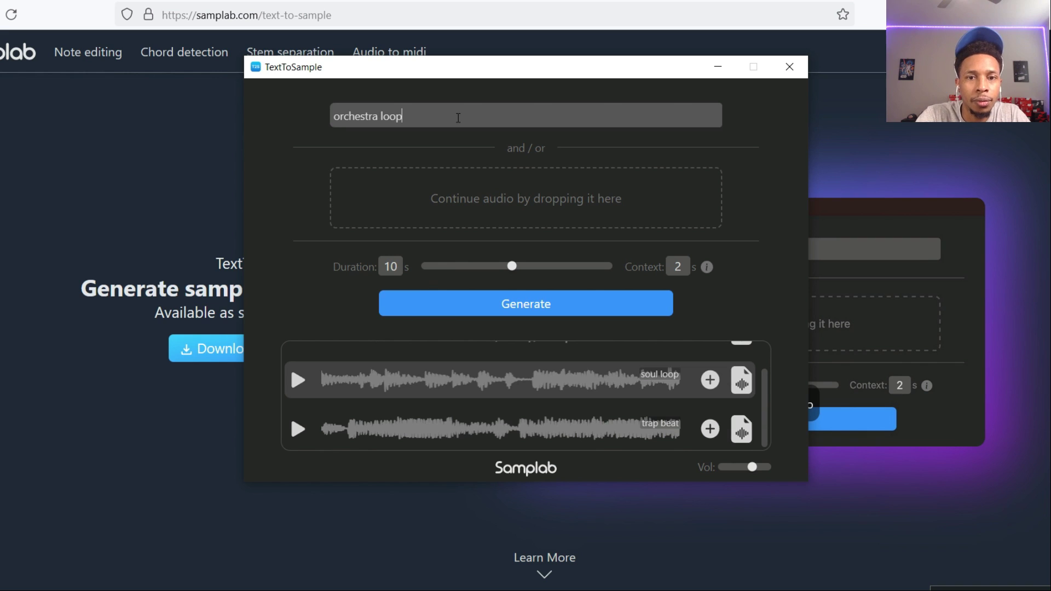
click(512, 309)
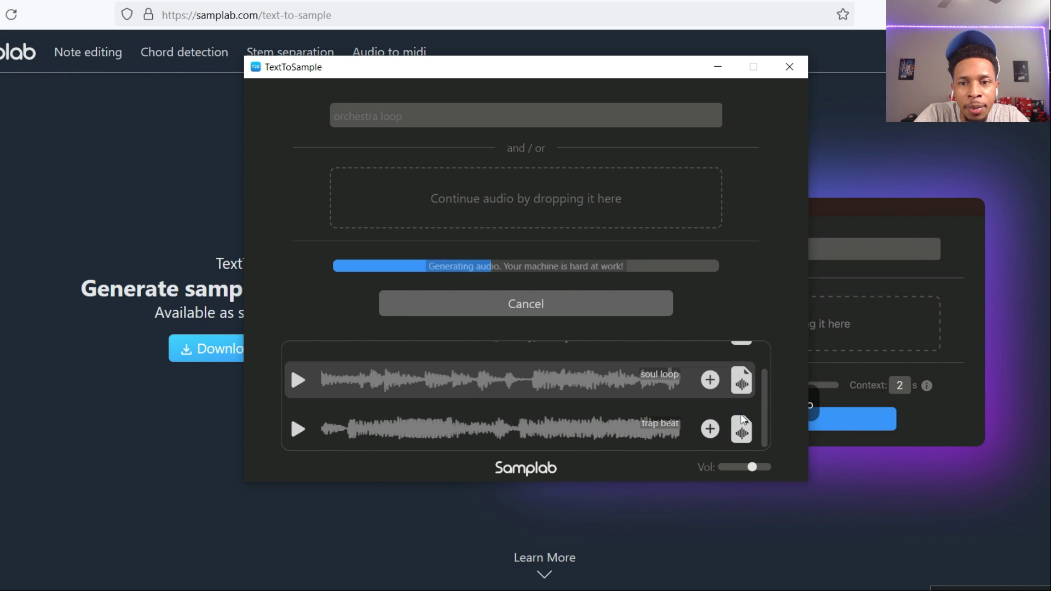
scroll(741, 392, up, 1)
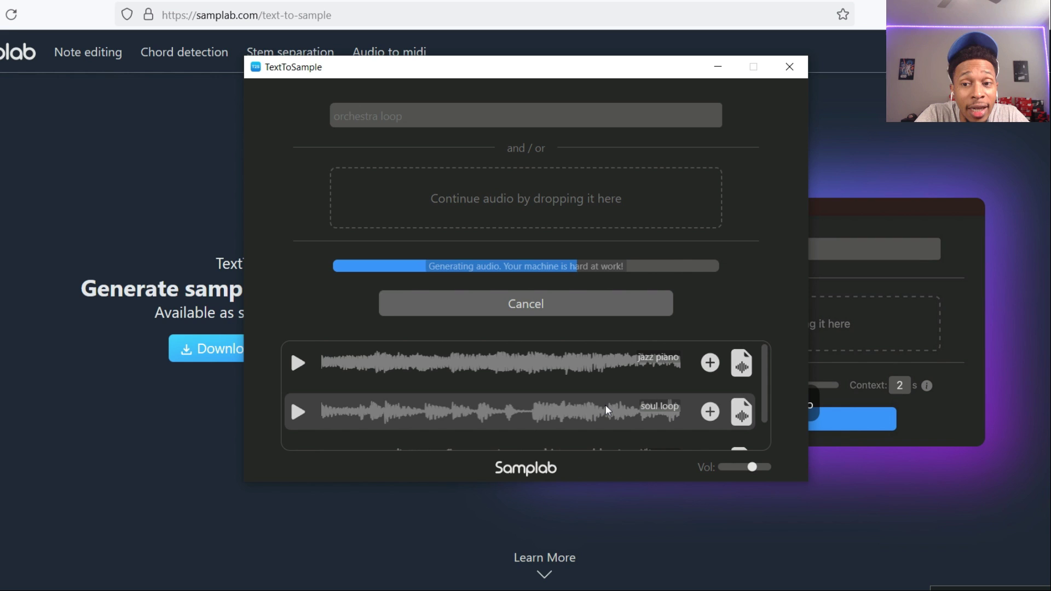
Scroll through the Samplab FAQ, then return to TextToSample with the finished orchestra loop.
click(963, 201)
scroll(964, 200, down, 8)
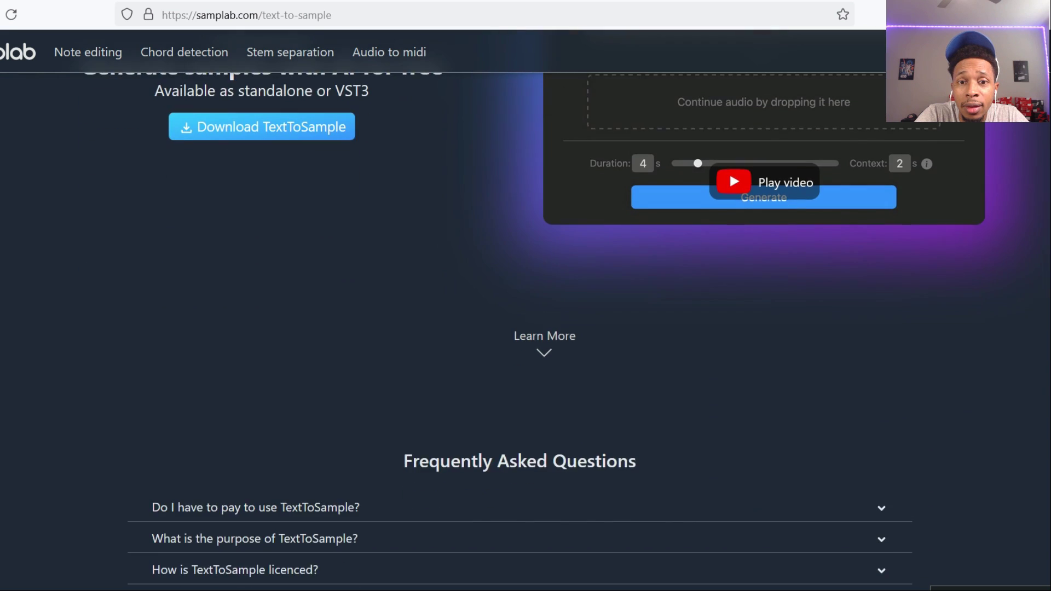
scroll(526, 329, down, 2)
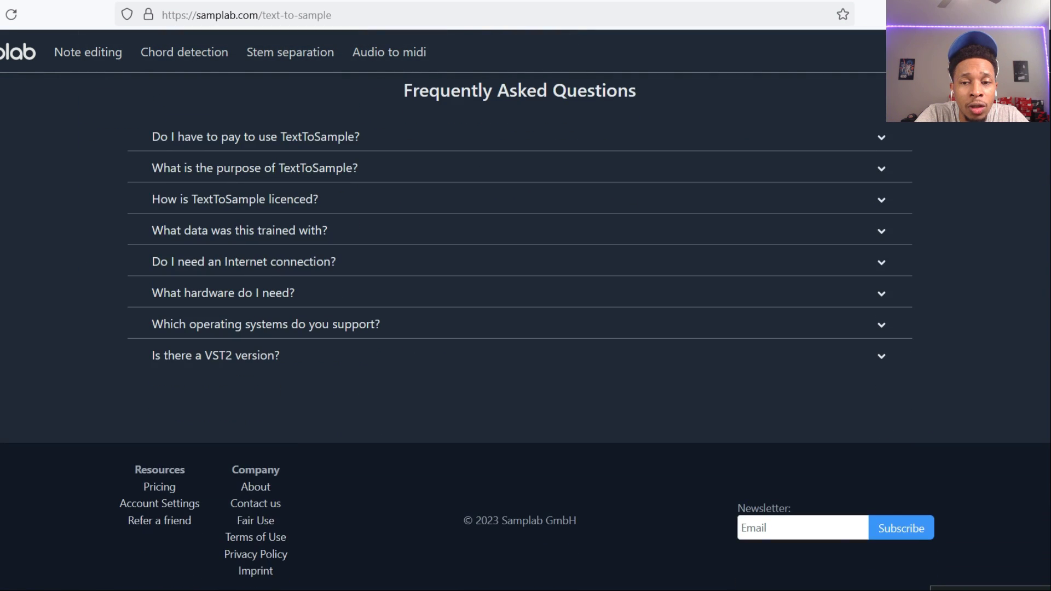
scroll(525, 329, up, 15)
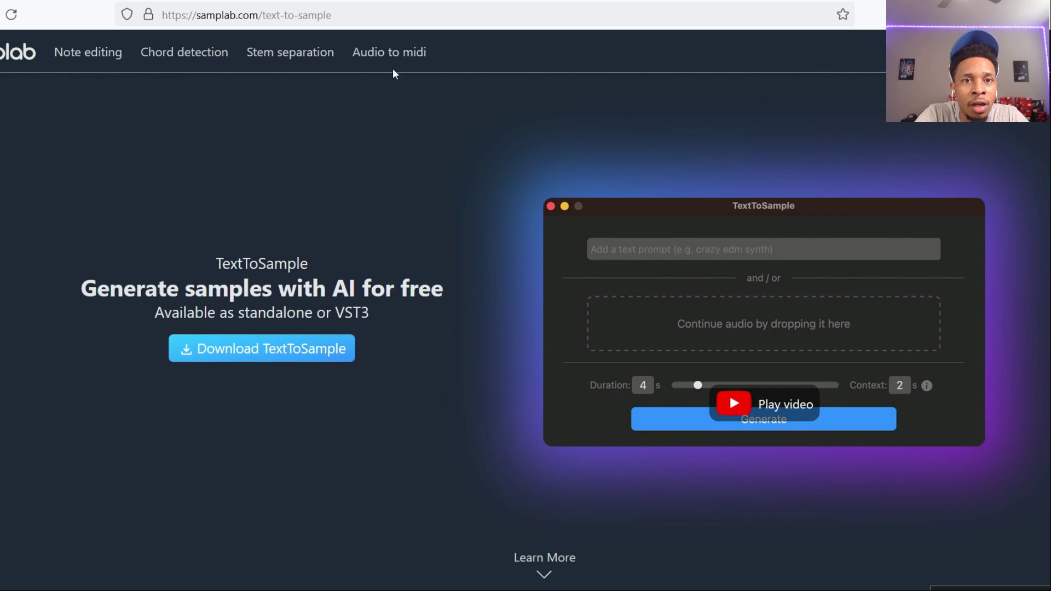
click(575, 586)
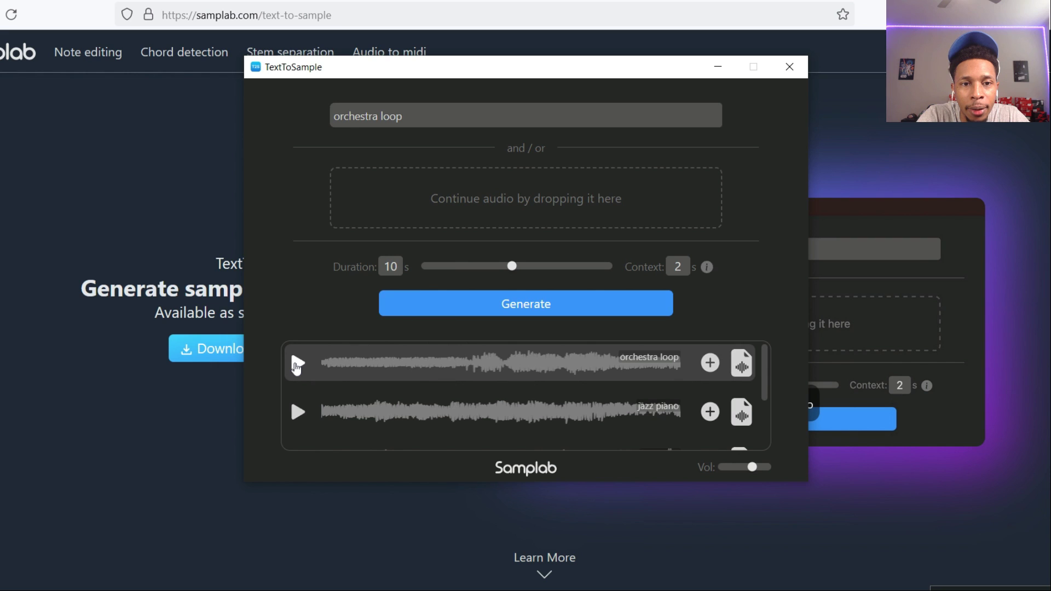
Play the orchestra loop sample, raising the volume to about 4 dB, then stop it.
click(297, 364)
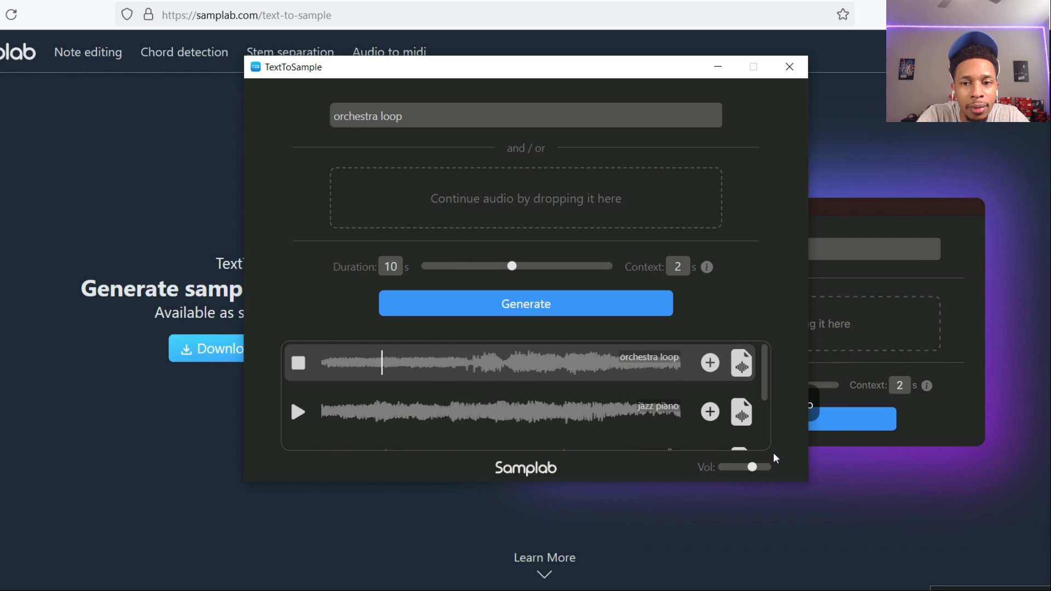
drag(752, 467, 768, 469)
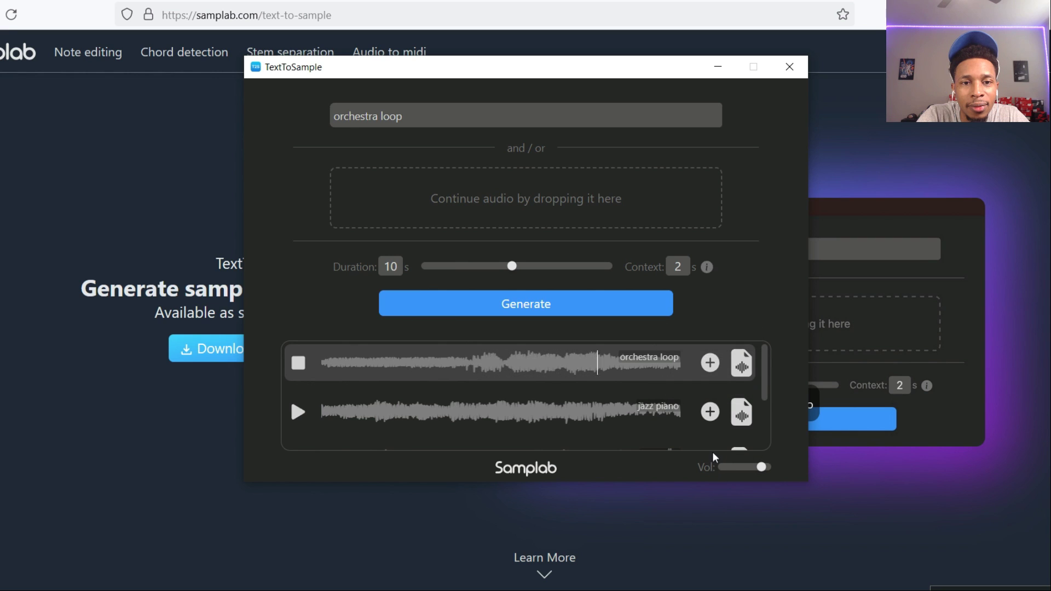
click(290, 363)
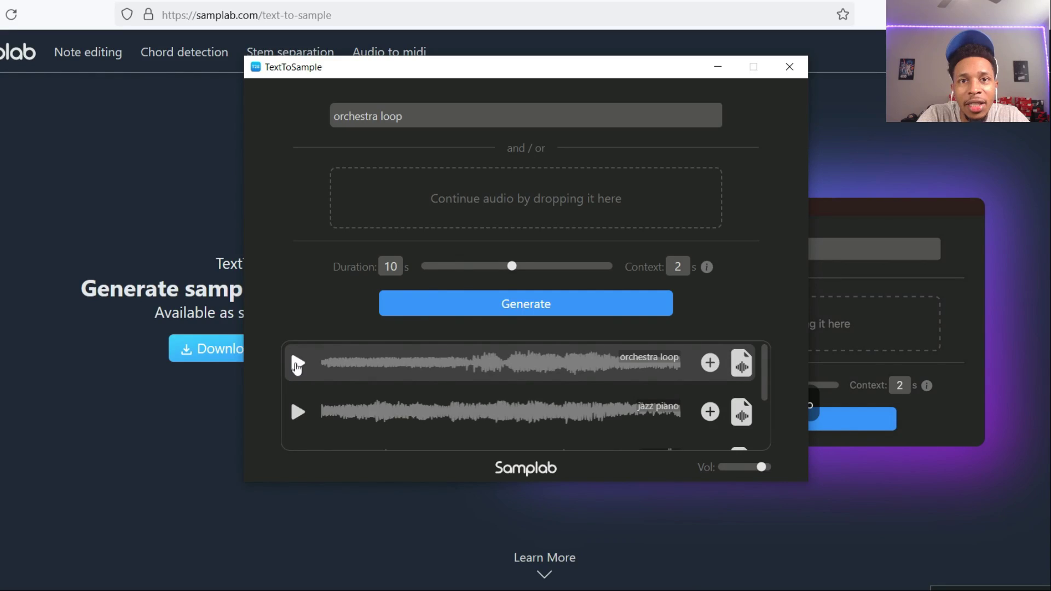
Set the duration to 4 seconds and generate a sample from 'lofi hiphop piano'.
drag(512, 267, 445, 272)
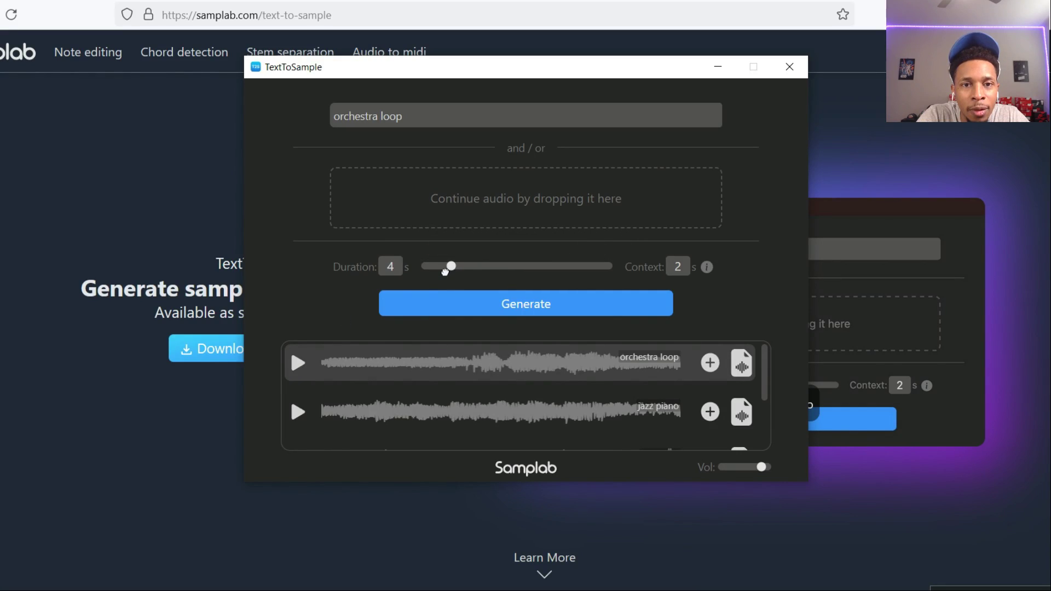
drag(431, 115, 330, 123)
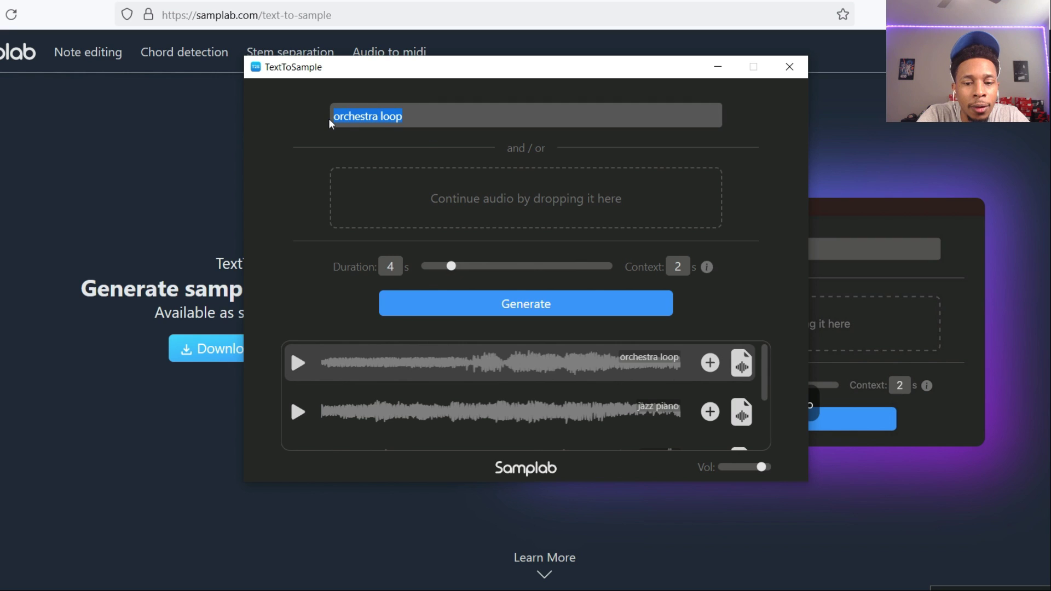
text(lofi h)
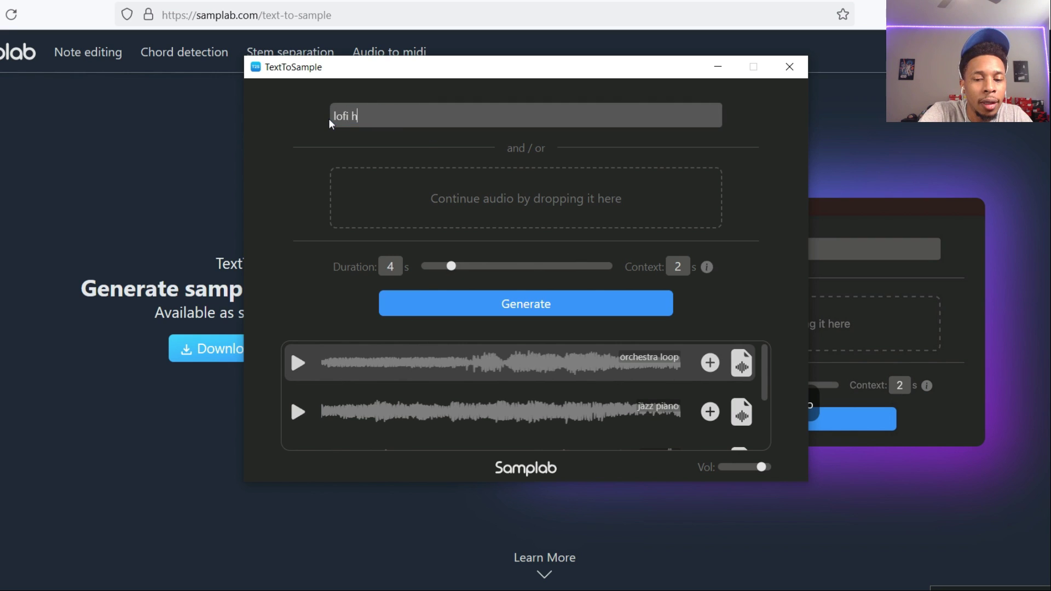
text(iphop p)
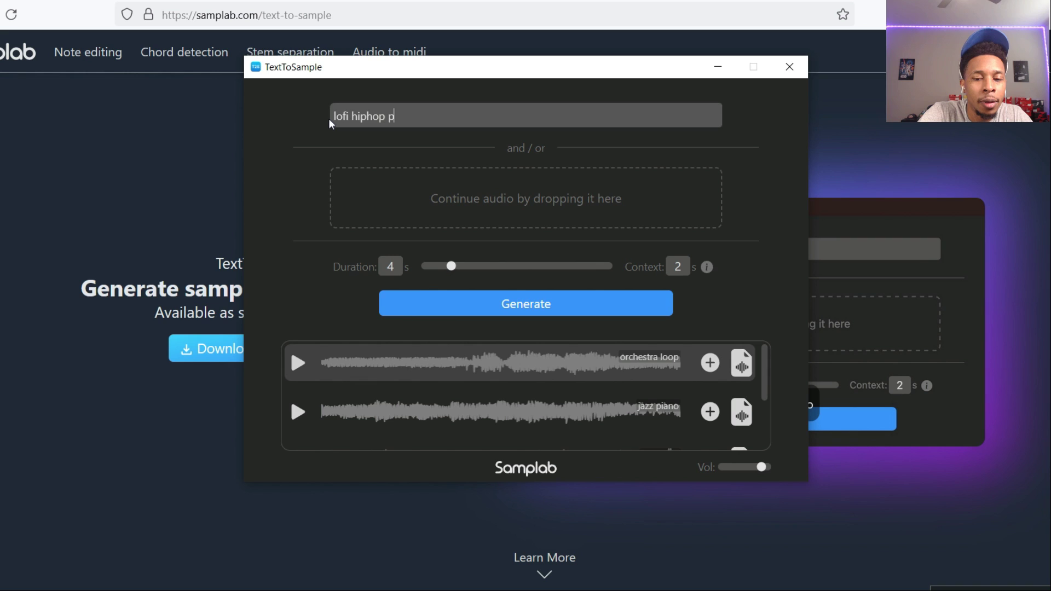
text(iano)
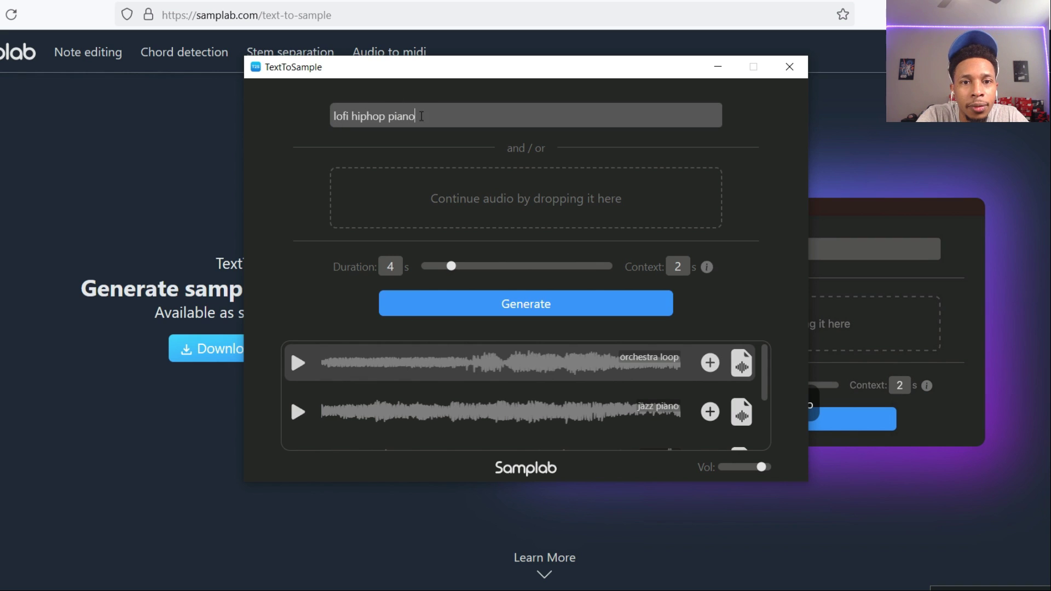
click(448, 305)
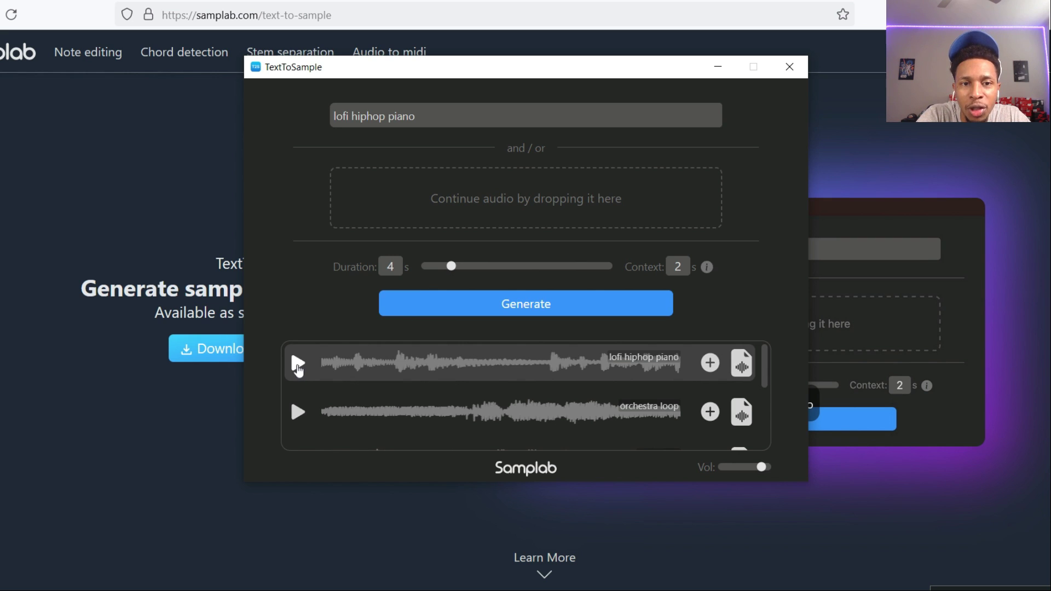
Preview the lofi hiphop piano sample, then replace the prompt with 'jazz horn'.
click(298, 366)
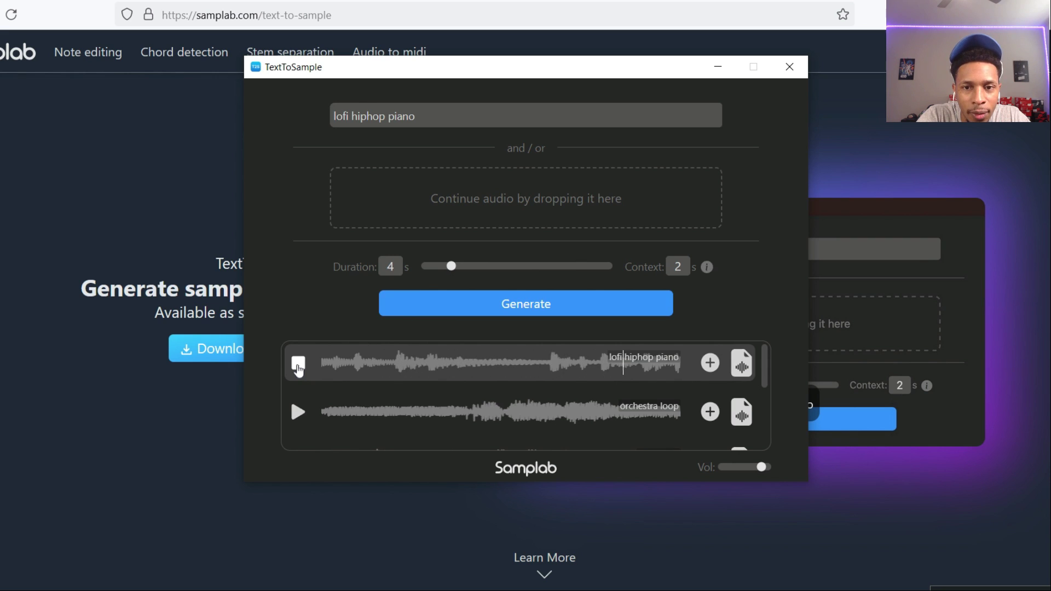
click(297, 365)
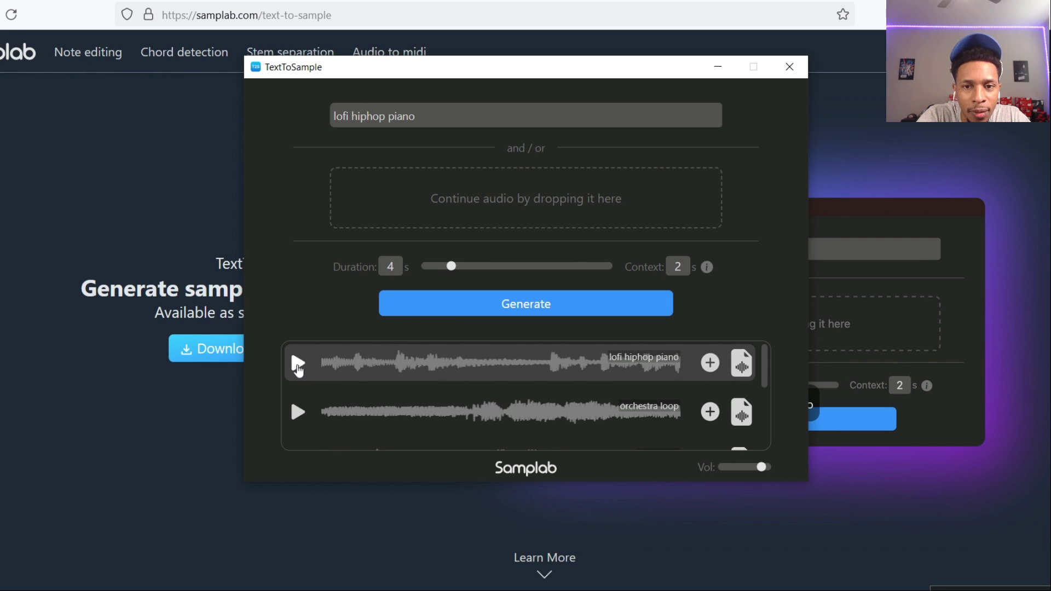
drag(425, 116, 391, 120)
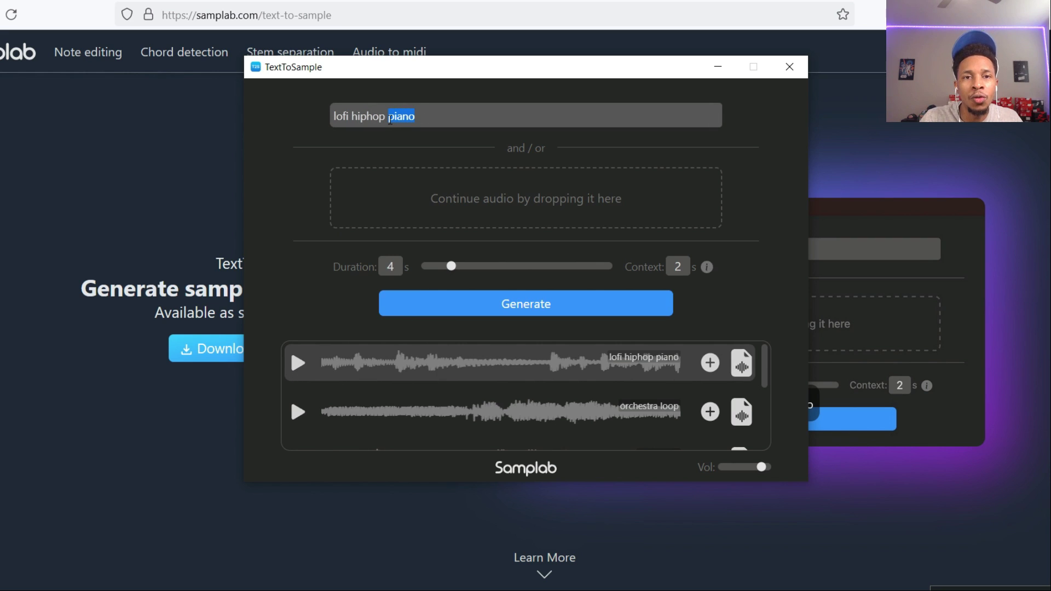
key(BackSpace)
key(BackSpace)
key(BackSpace)
key(BackSpace)
key(BackSpace)
key(BackSpace)
key(BackSpace)
key(BackSpace)
key(BackSpace)
key(BackSpace)
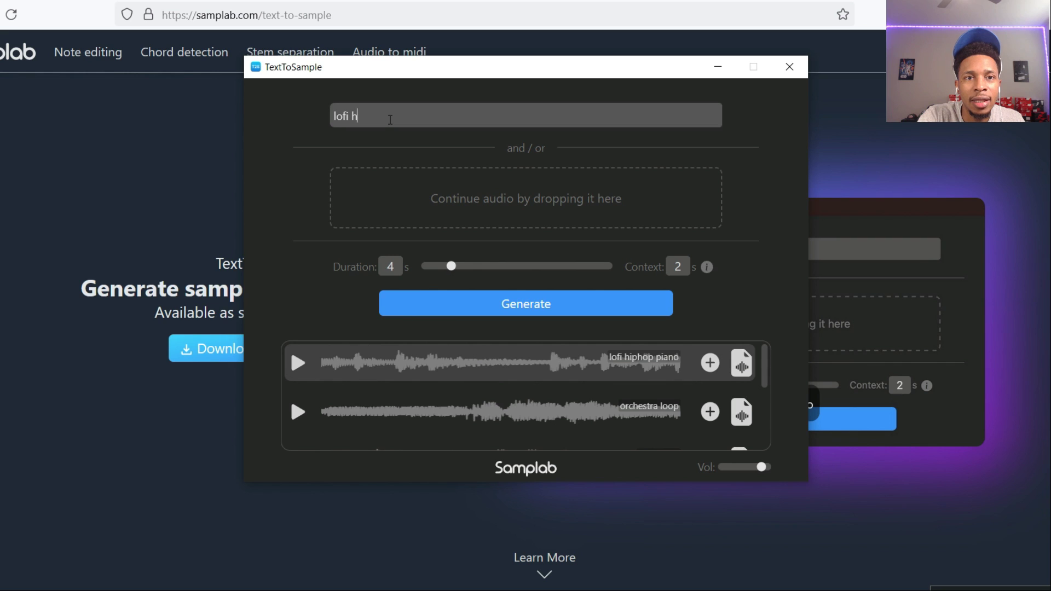
key(BackSpace)
key(BackSpace)
key(BackSpace)
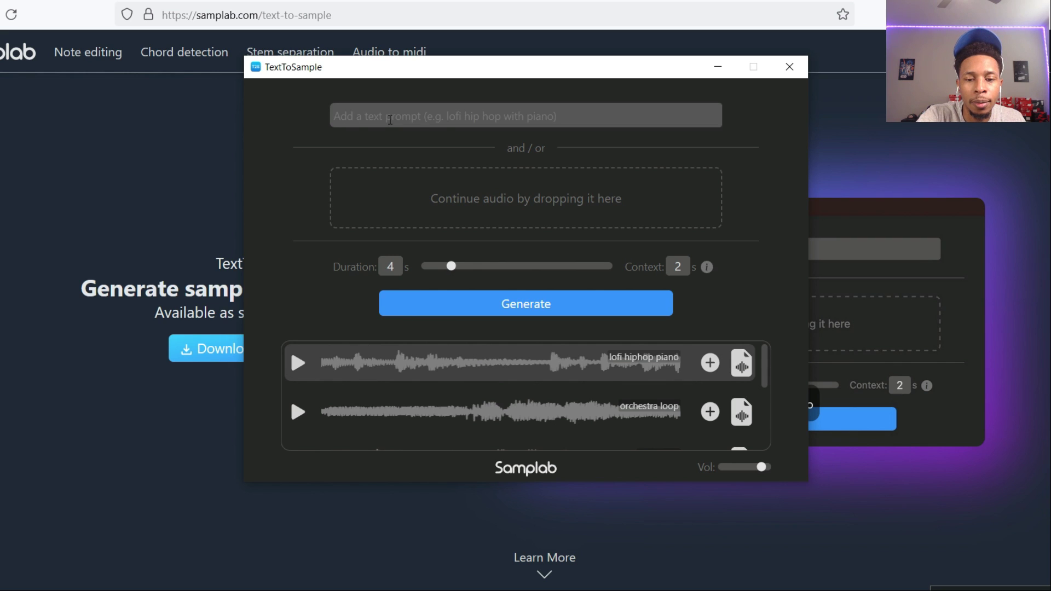
text(jazz )
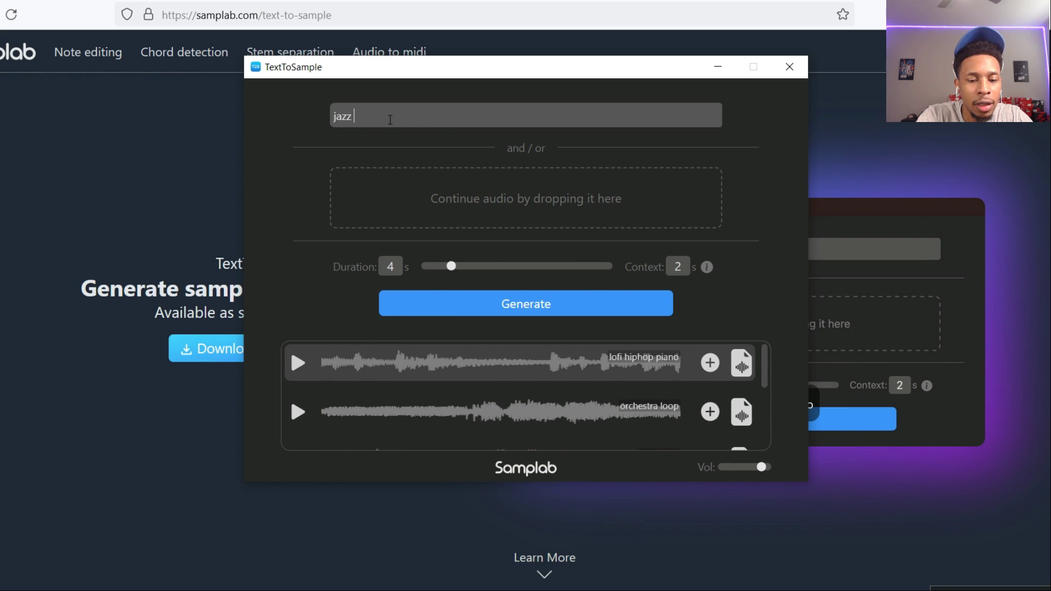
text(horn)
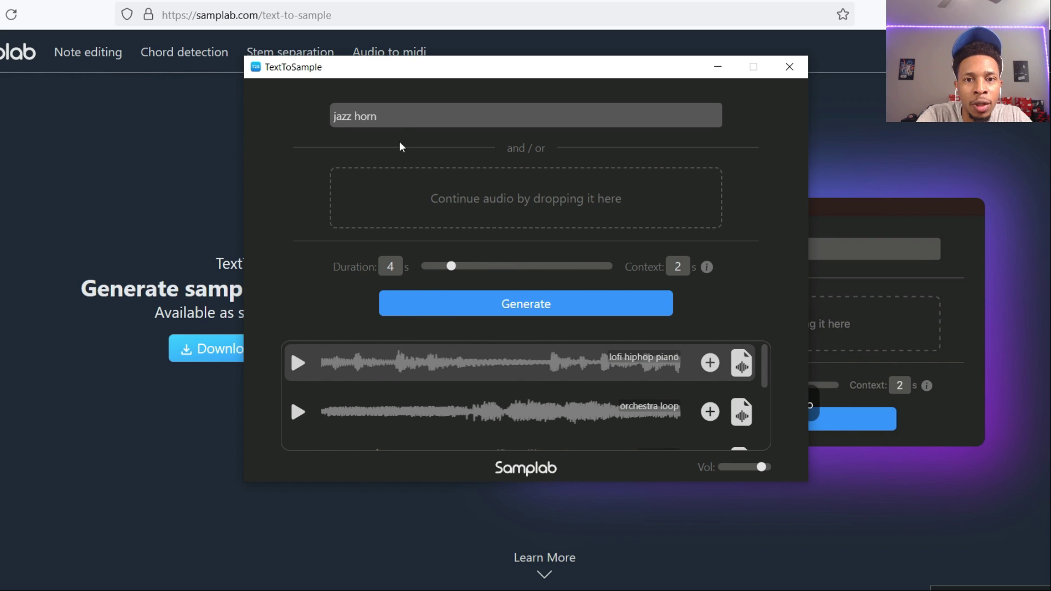
Generate the jazz horn sample and play it back.
click(446, 305)
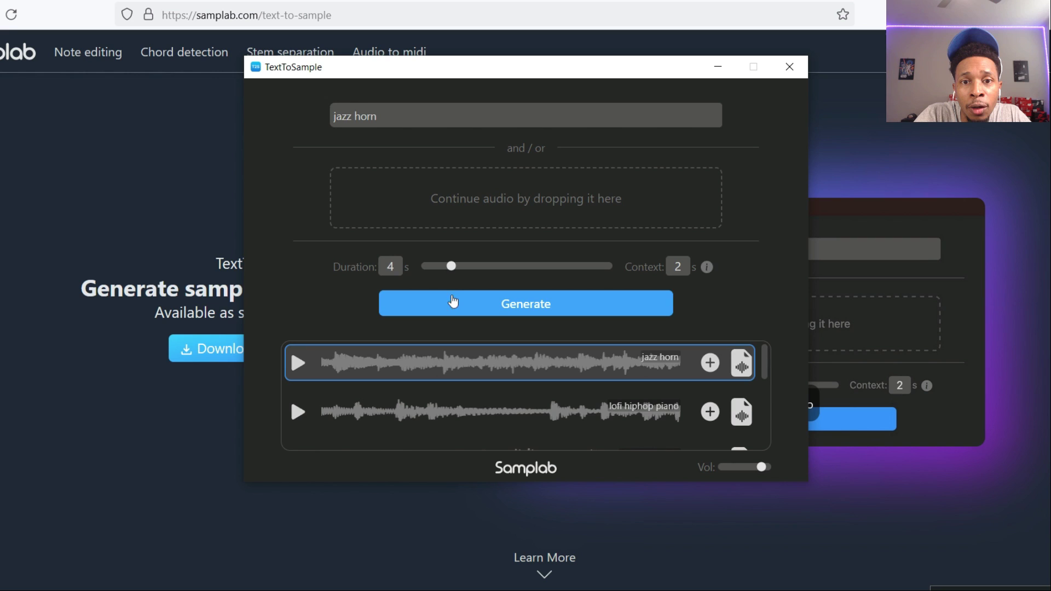
click(298, 363)
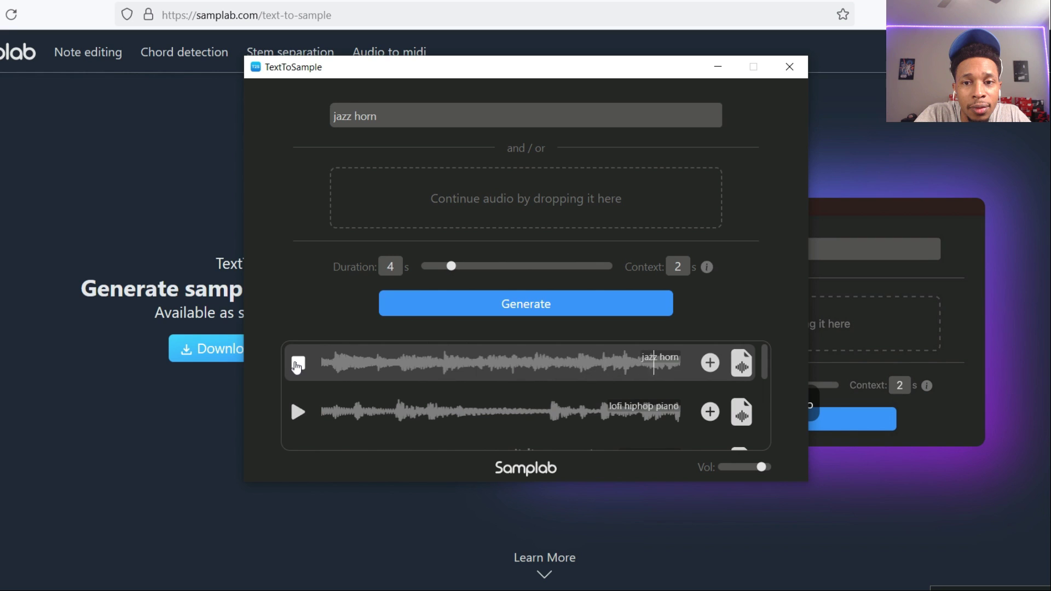
click(298, 364)
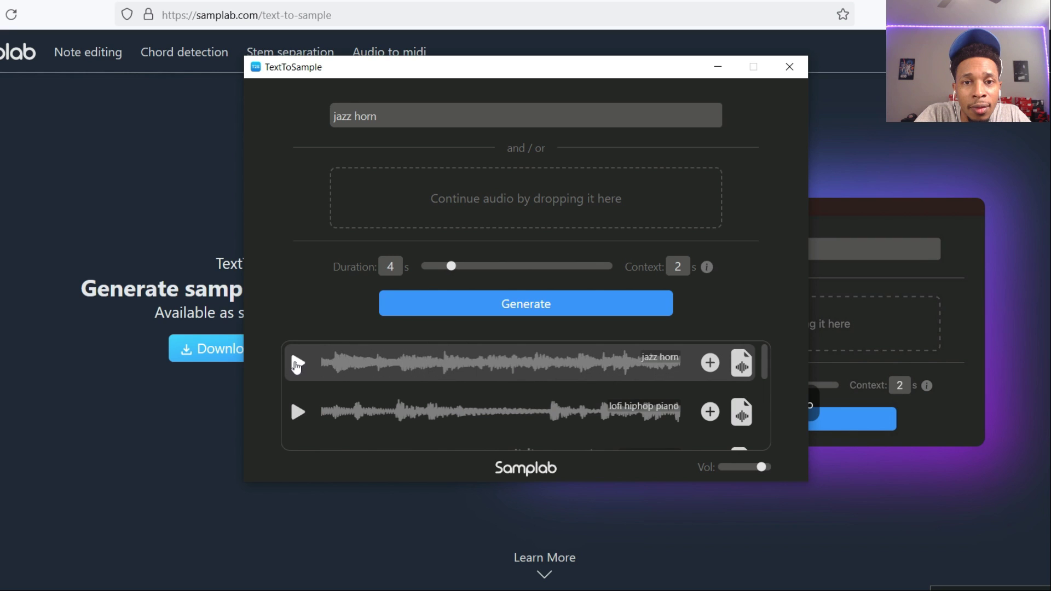
Close TextToSample and bring FL Studio to the front.
click(789, 68)
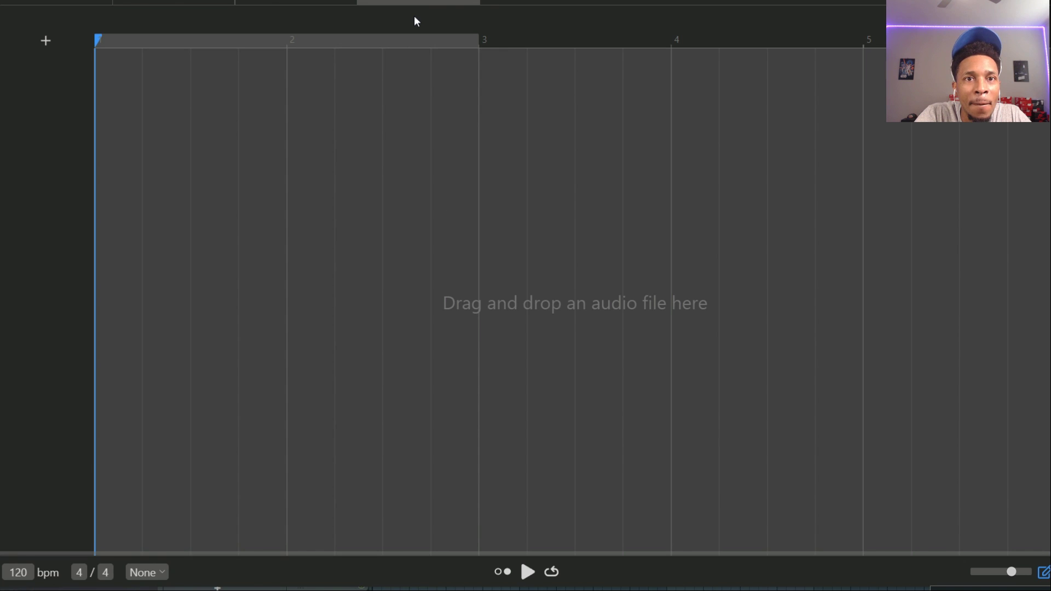
drag(524, 0, 744, 54)
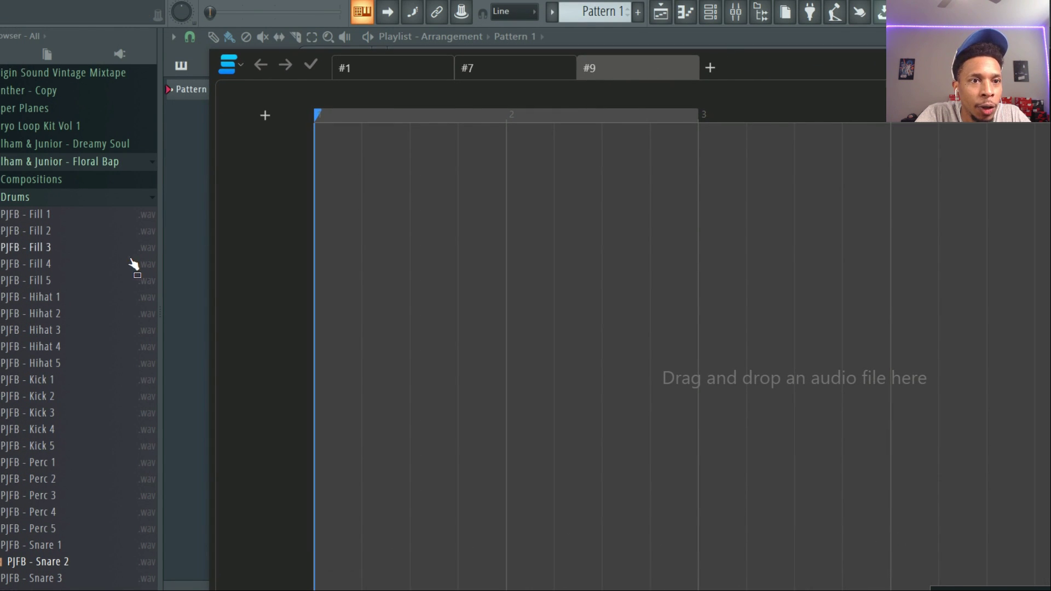
click(22, 197)
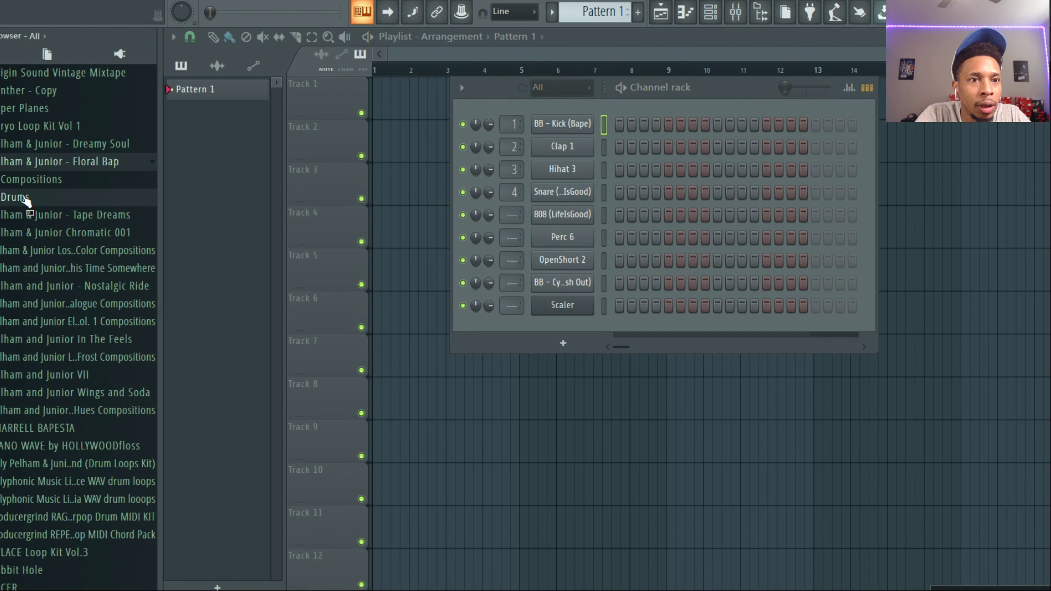
Preview the Chromatic 001 samples Feeling_Am_111, Moonlight_A#m_73 and Silk_A#m_80.
click(79, 232)
click(69, 250)
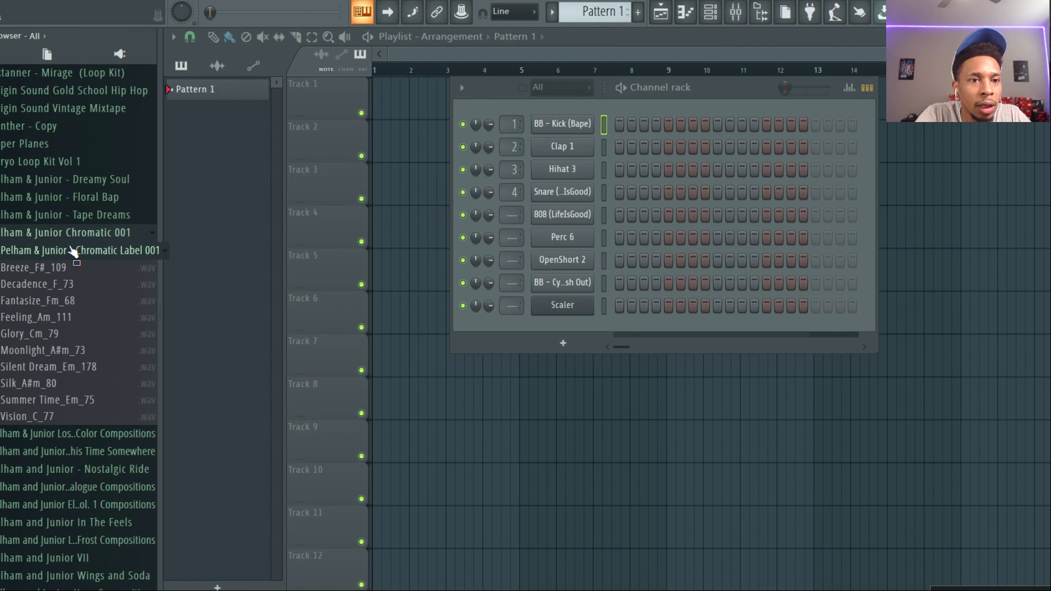
click(41, 317)
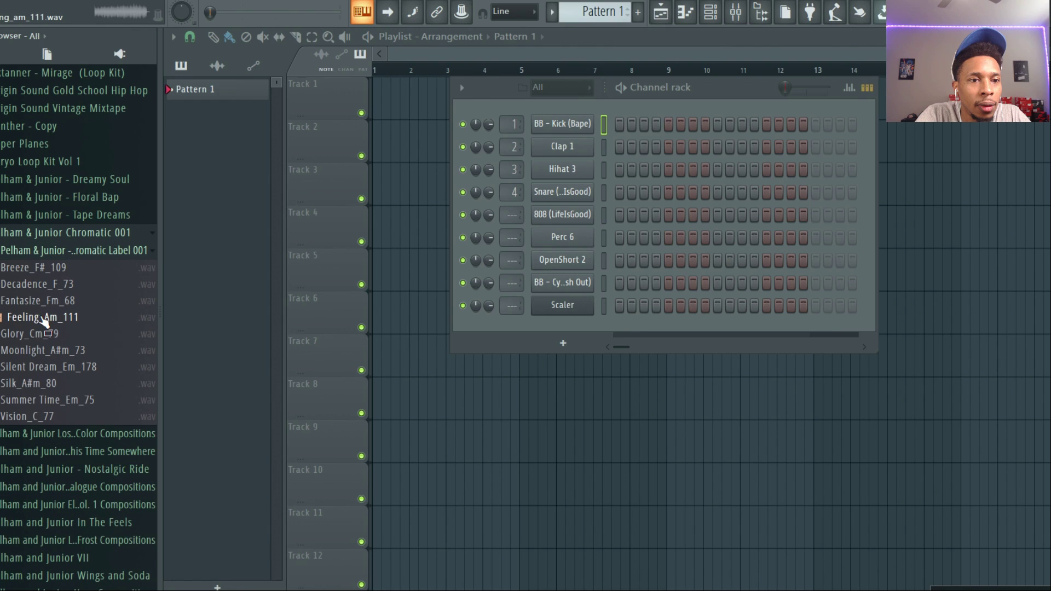
click(34, 351)
click(33, 378)
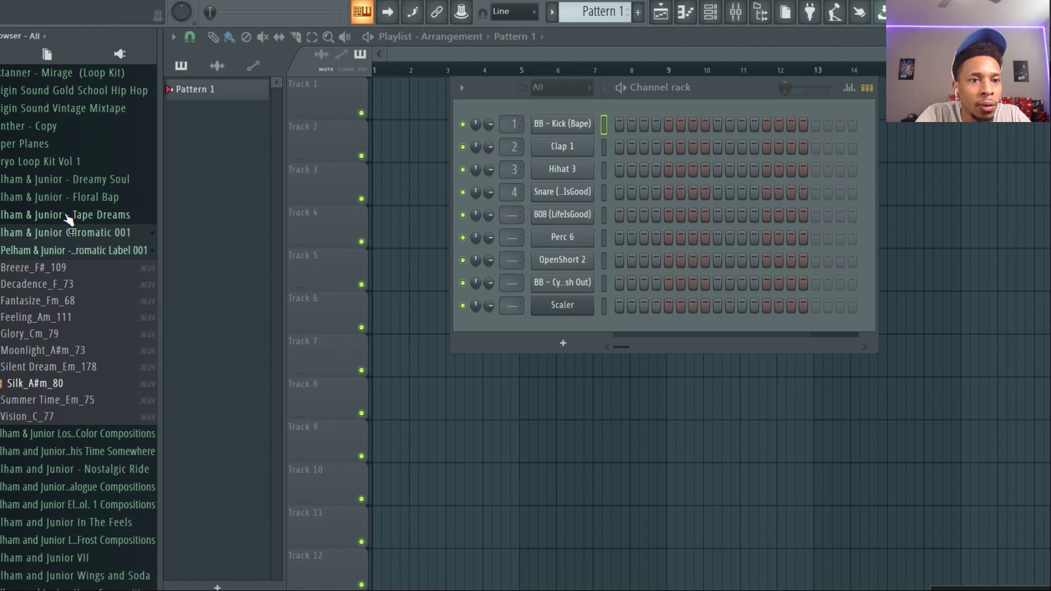
click(67, 234)
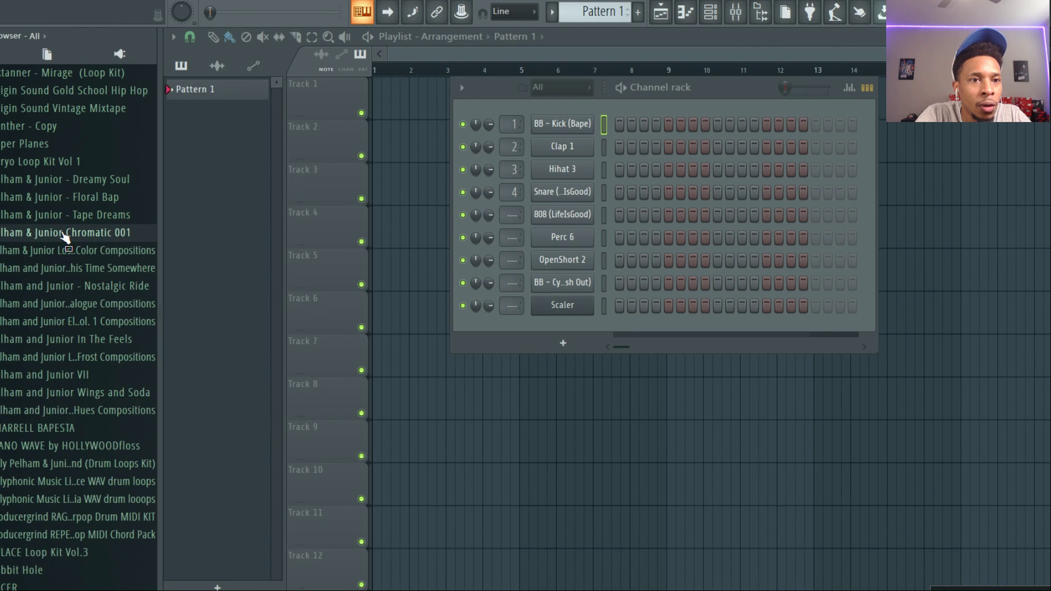
Preview the Synth Rhodes loop in Dreamy Soul > Loops > Melodic_Loops > Keys, accepting tempo restretch.
click(83, 181)
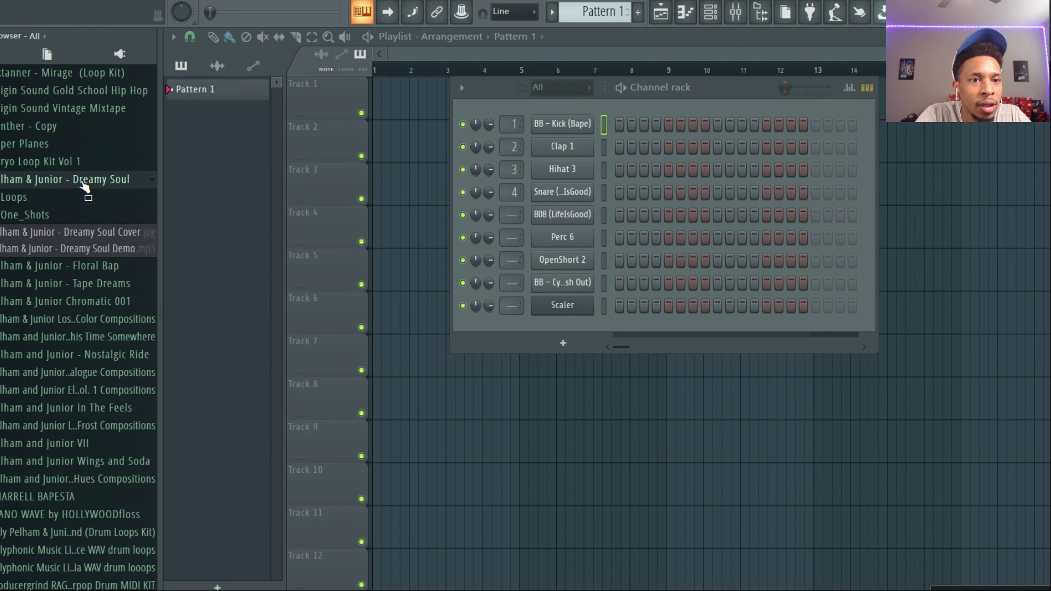
click(44, 202)
click(45, 233)
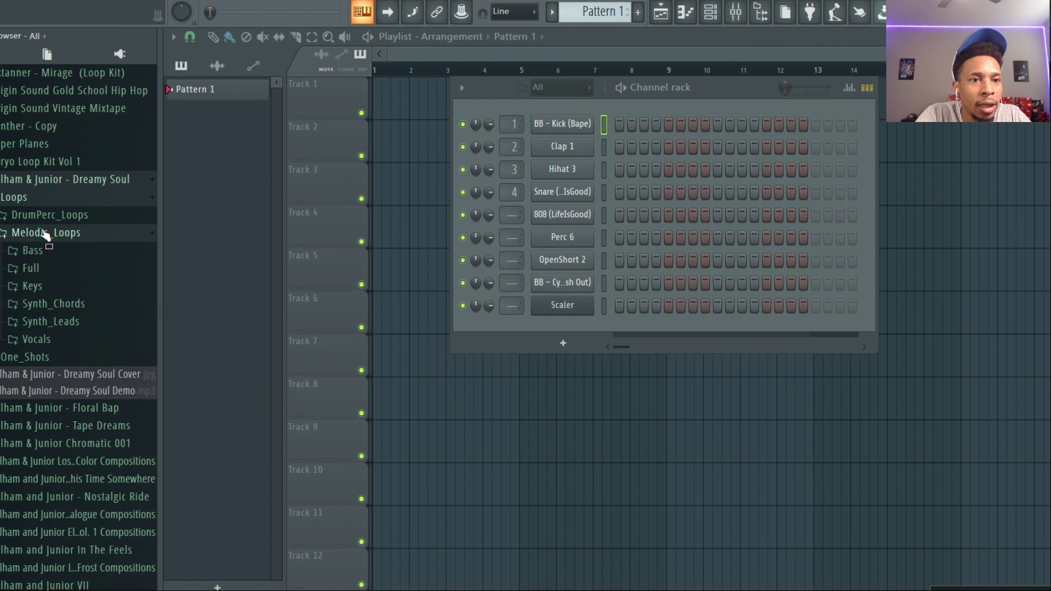
click(34, 287)
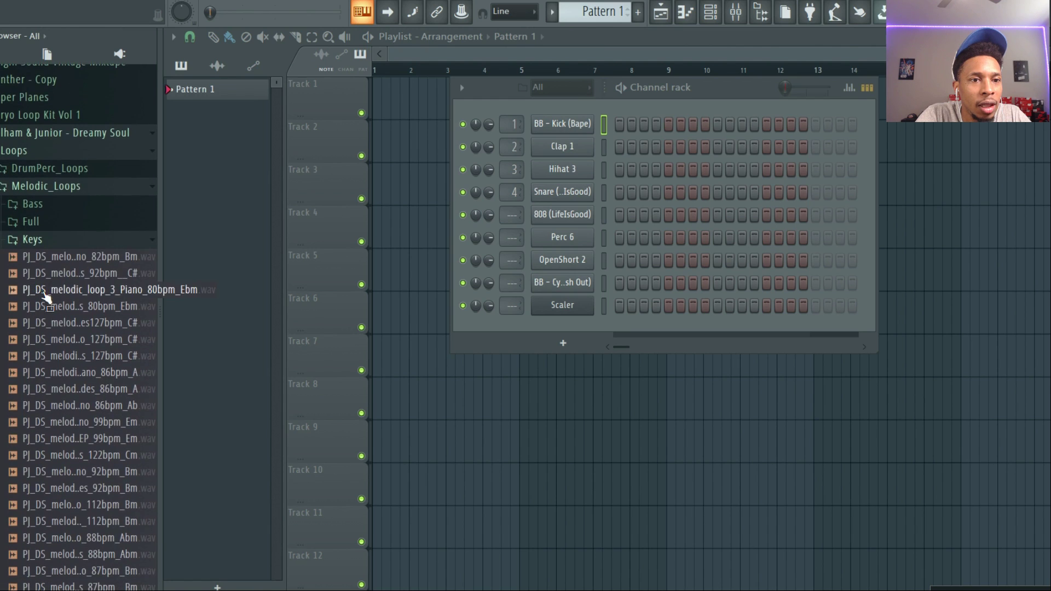
click(70, 257)
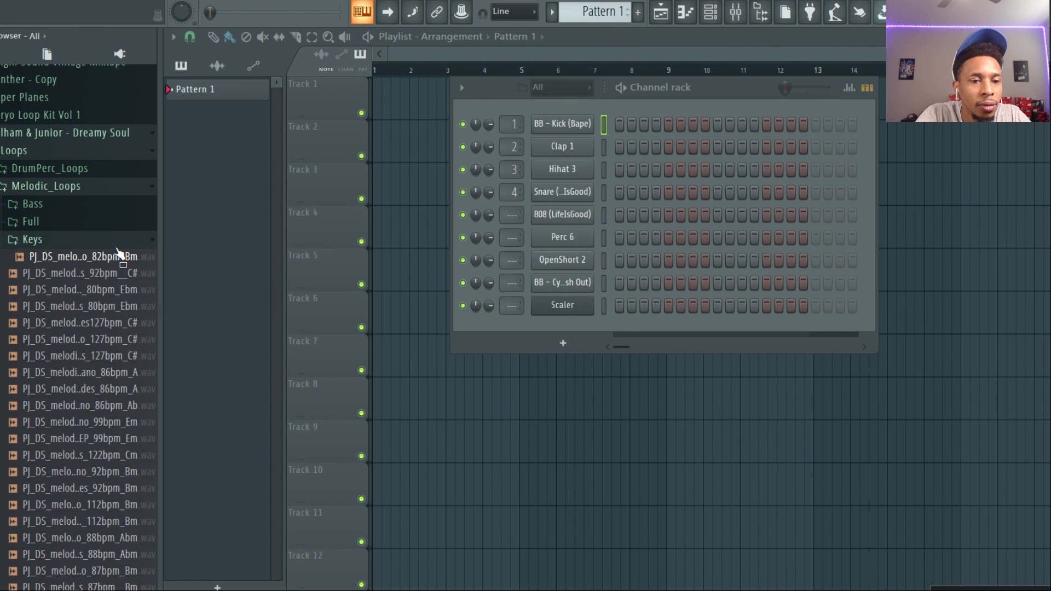
click(84, 276)
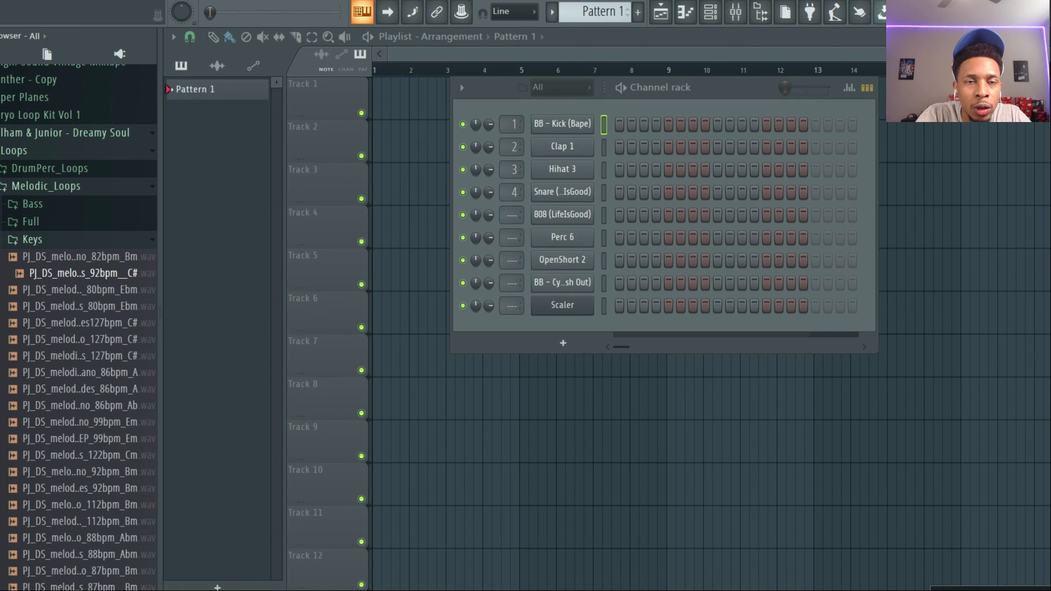
click(550, 328)
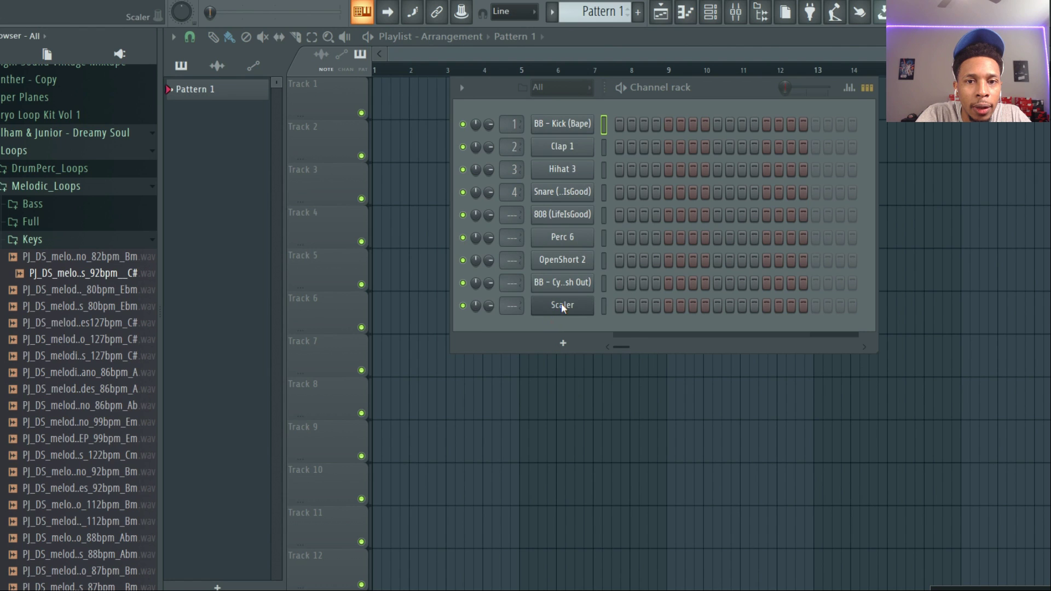
Drag the Synth Rhodes 92 bpm wav into Samplab and dismiss the Plugin Picker.
click(562, 305)
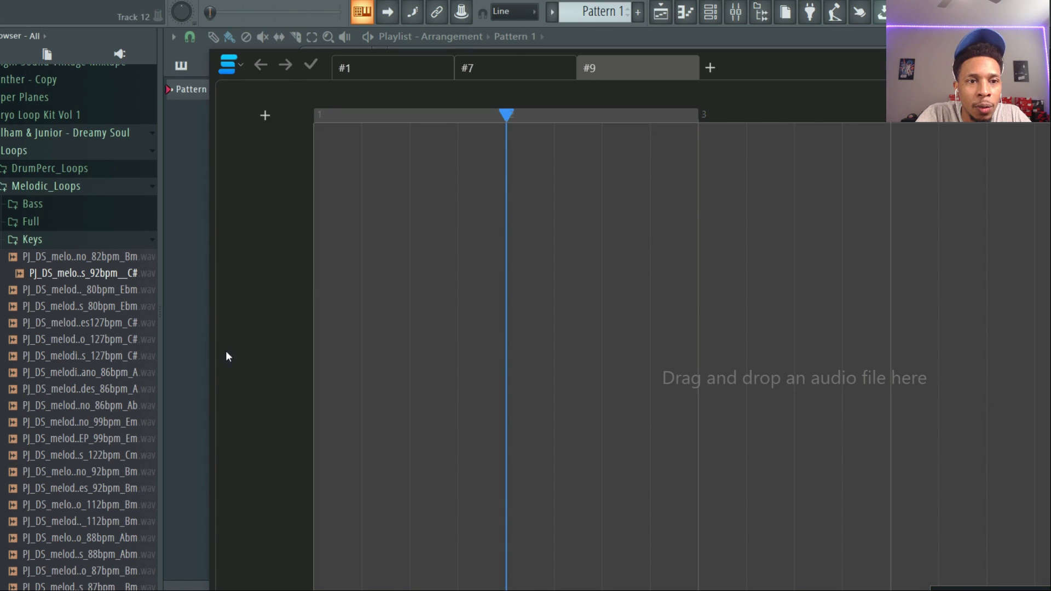
click(72, 276)
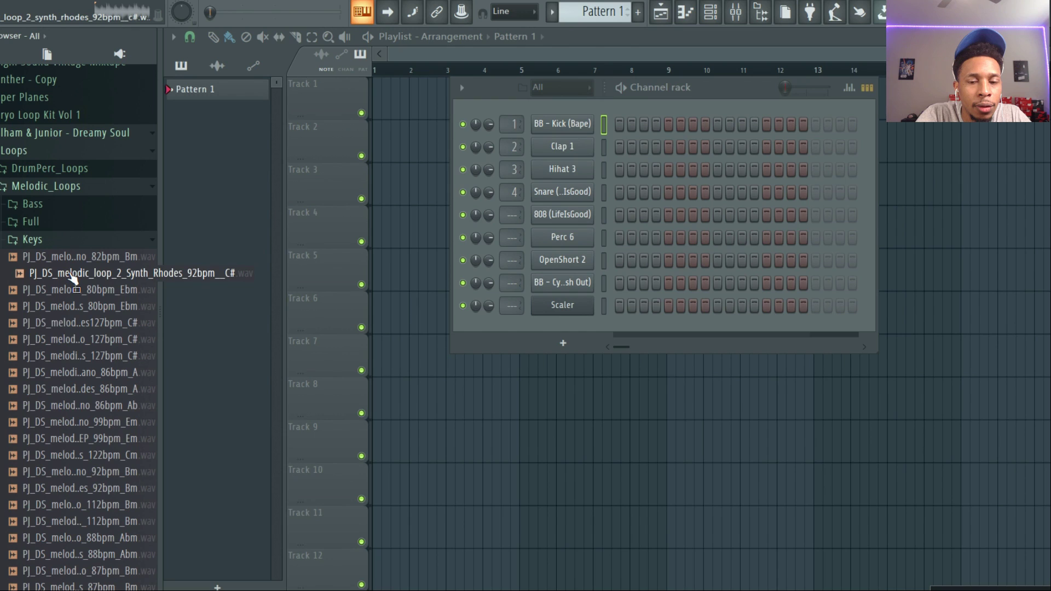
drag(72, 277, 452, 589)
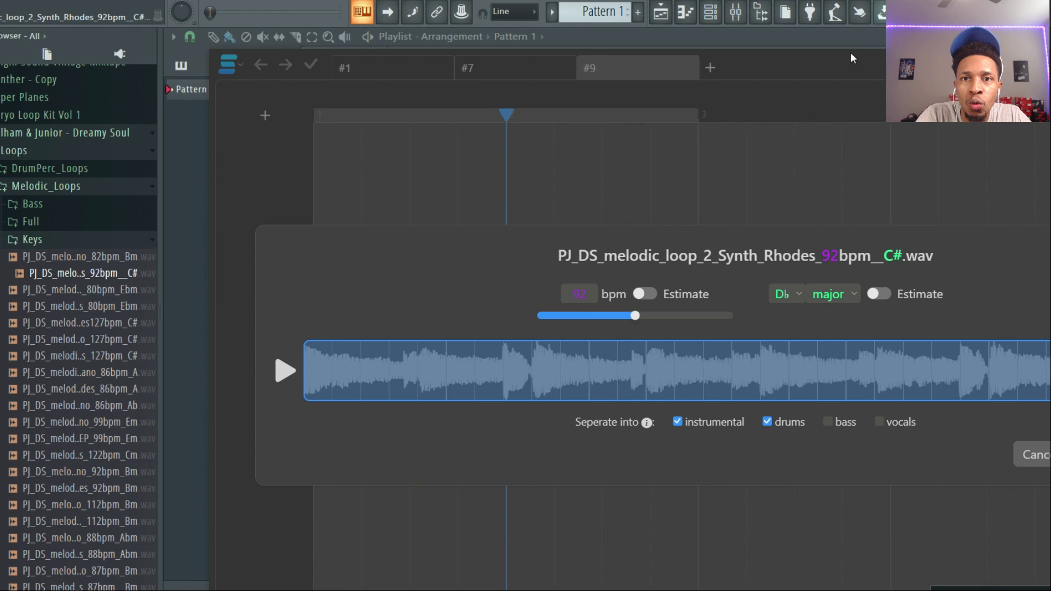
key(Escape)
click(801, 21)
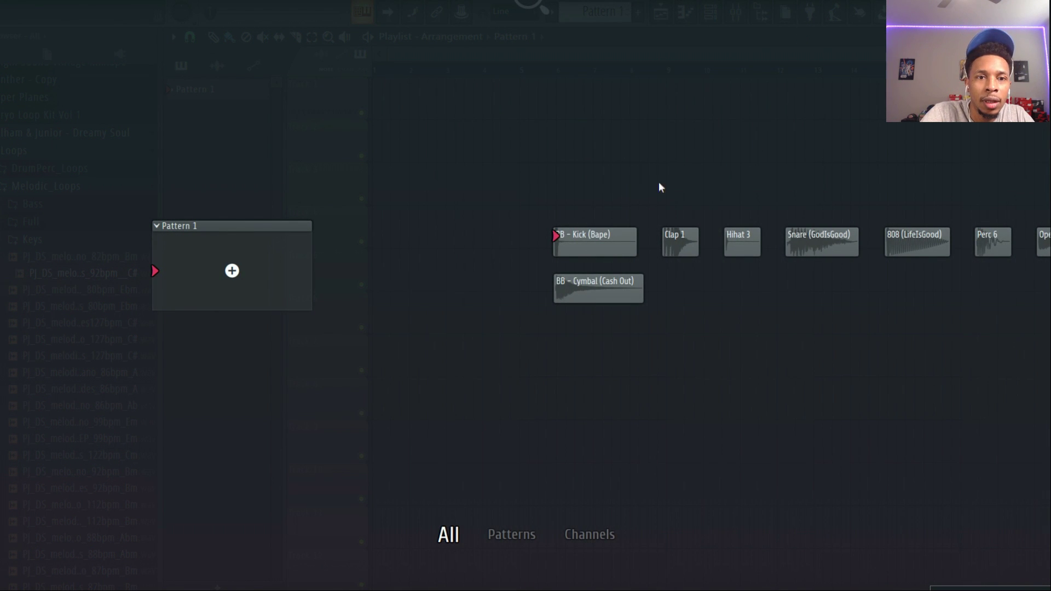
key(Escape)
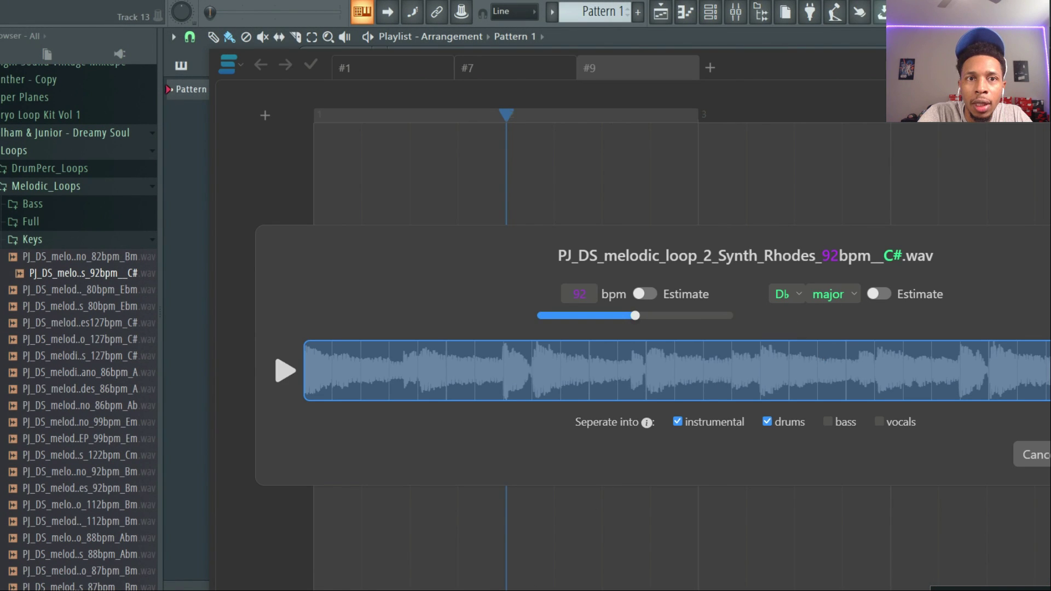
Trim the Rhodes loop to 17 beats, preview it, skip the drums stem and import.
drag(929, 58, 760, 28)
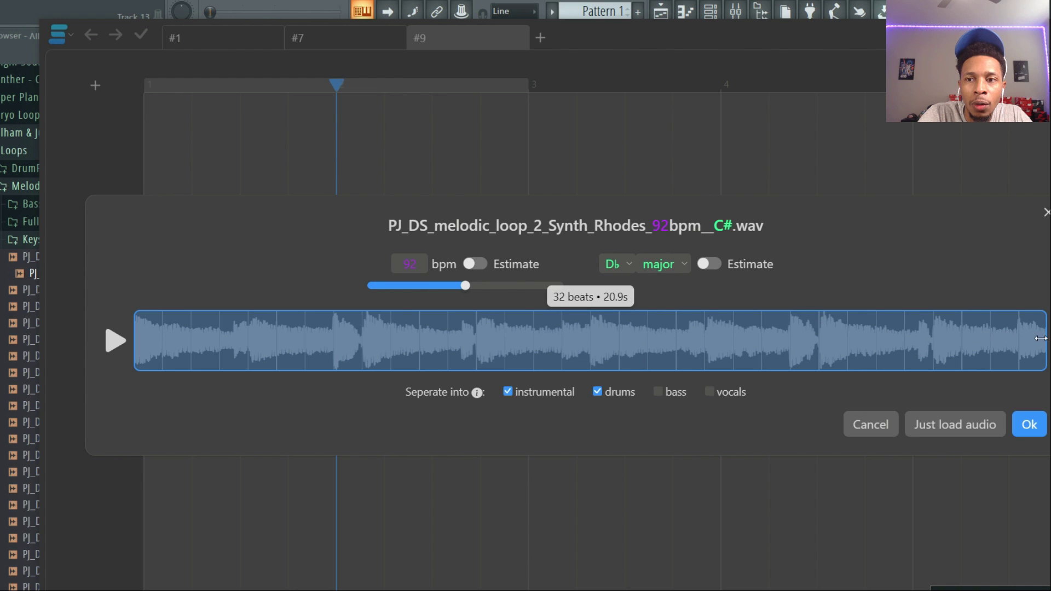
drag(1035, 340, 581, 383)
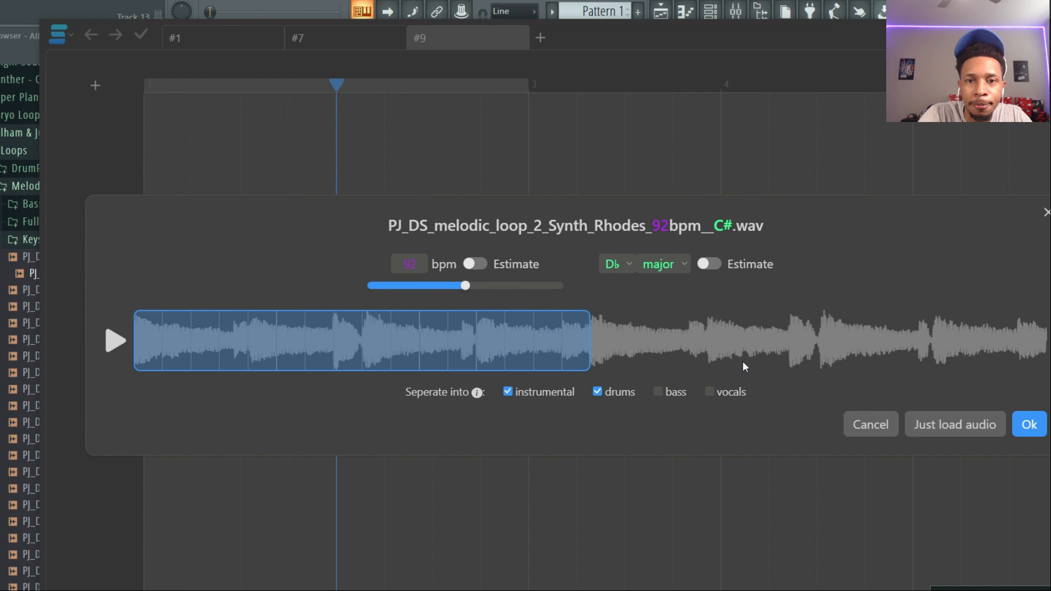
click(116, 344)
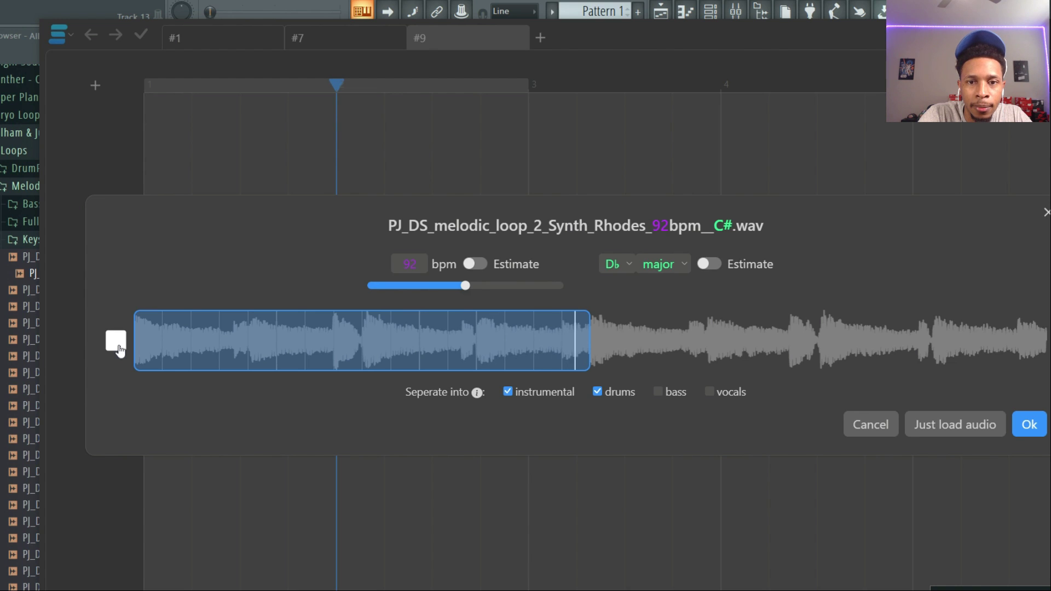
click(118, 346)
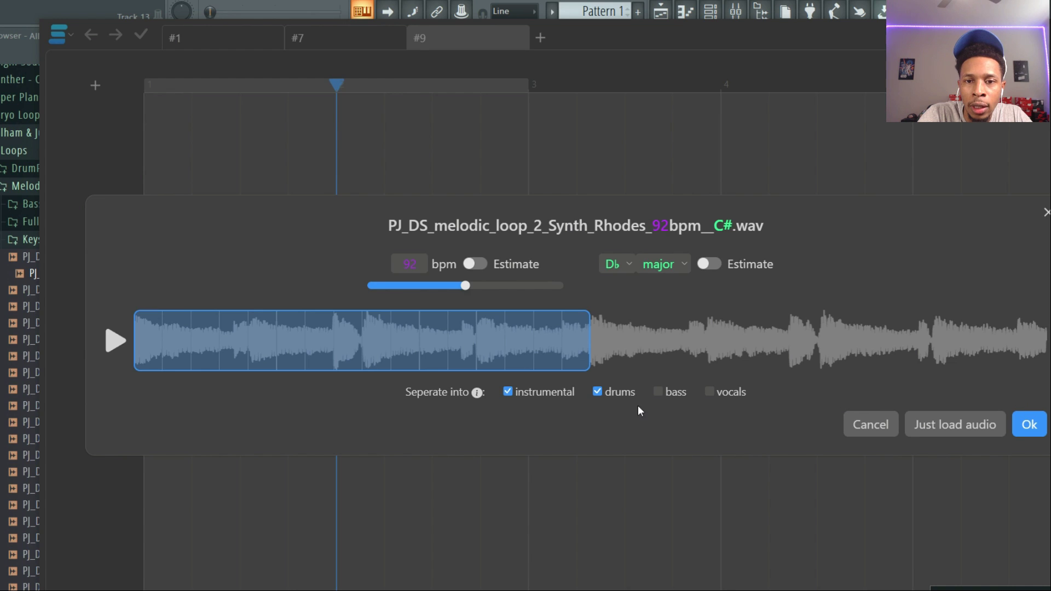
click(598, 392)
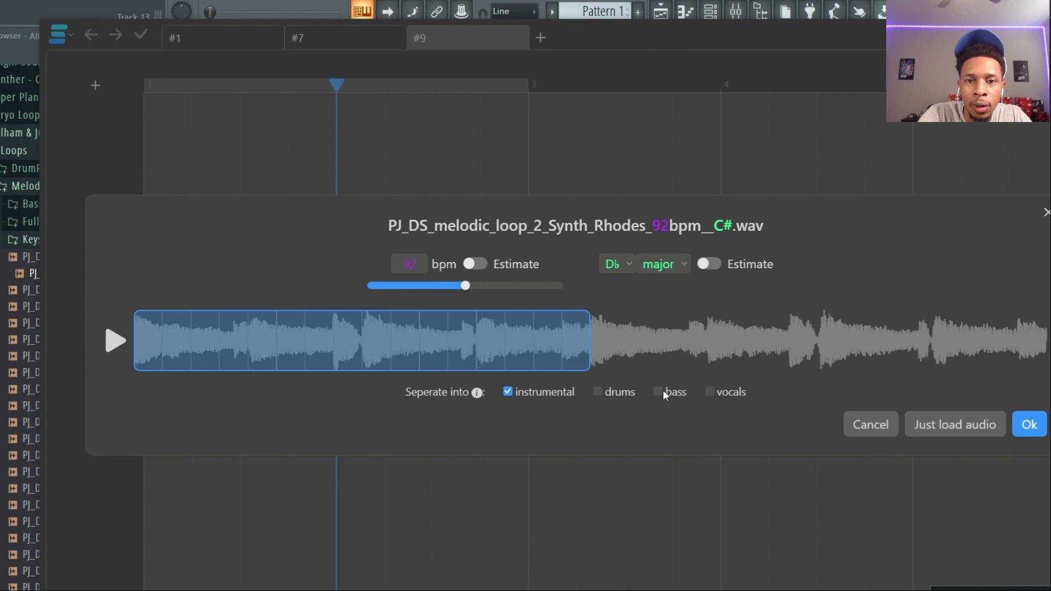
click(1029, 426)
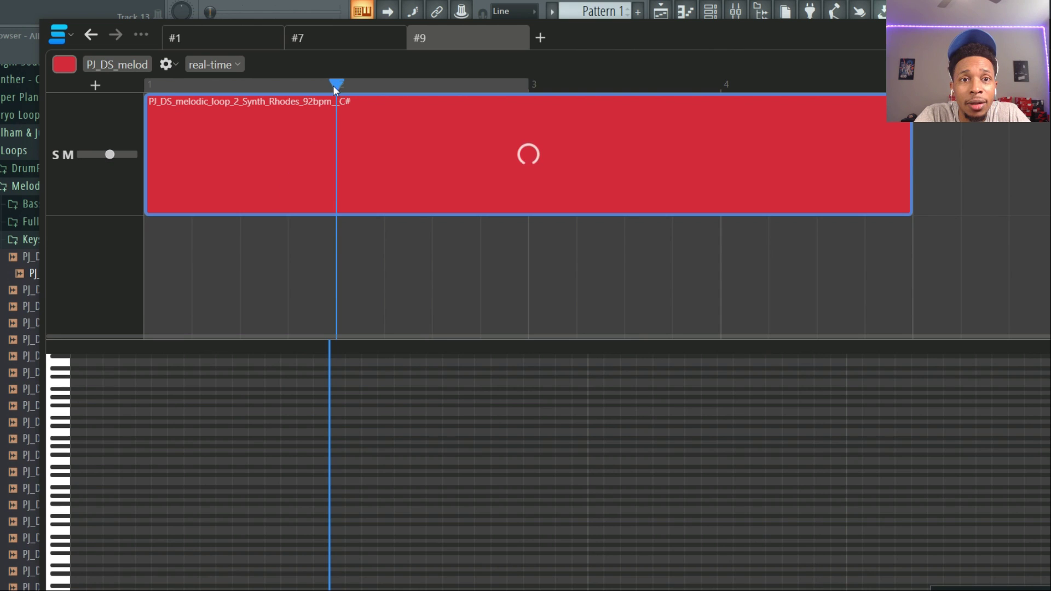
Play the transcribed Rhodes clip from the start, then move Samplab beside FL Studio's playlist.
drag(334, 86, 145, 115)
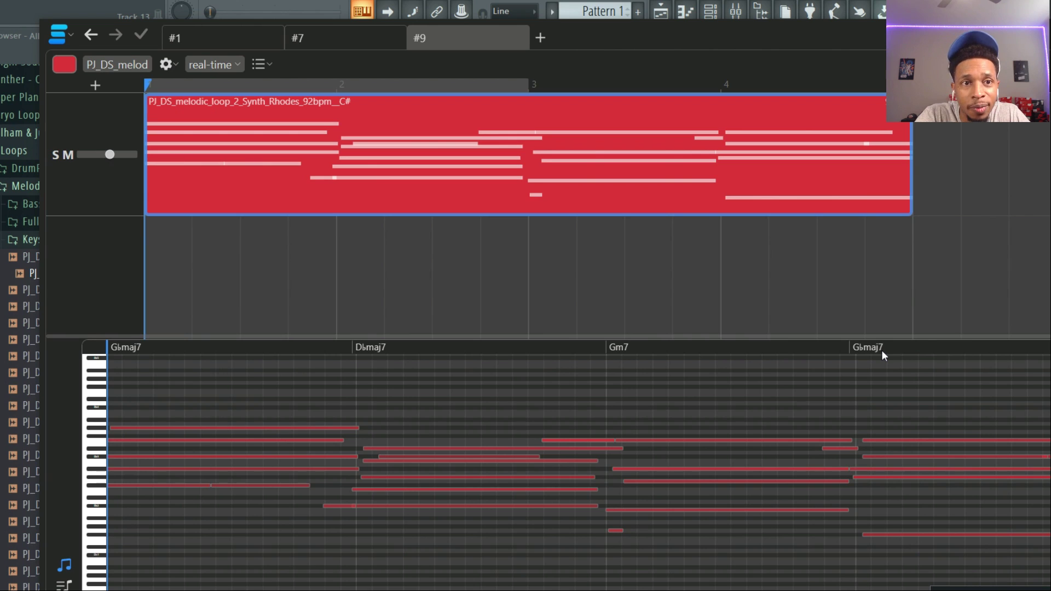
key(space)
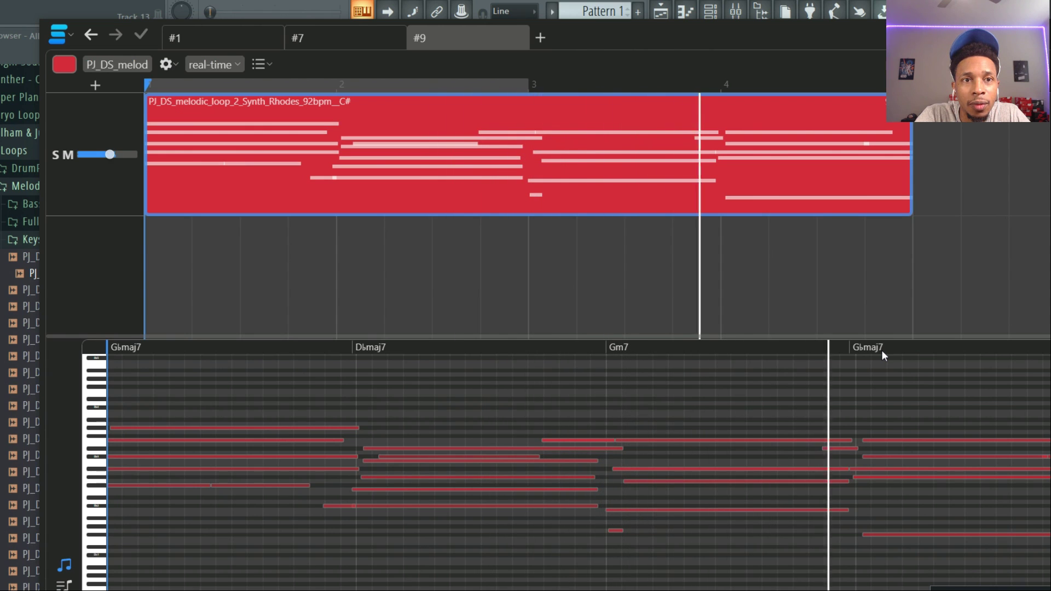
key(space)
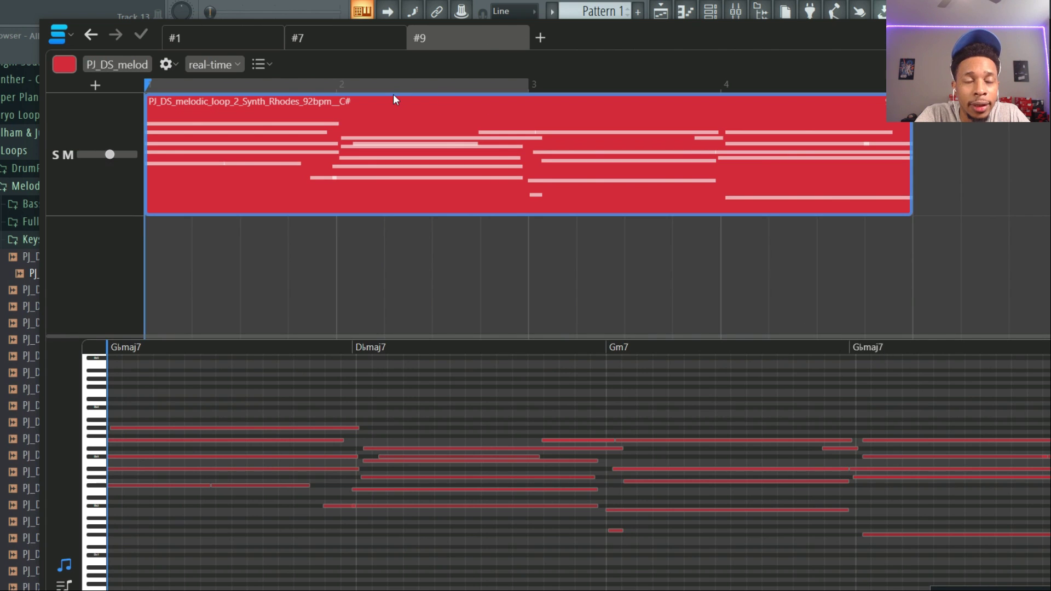
drag(969, 44, 116, 226)
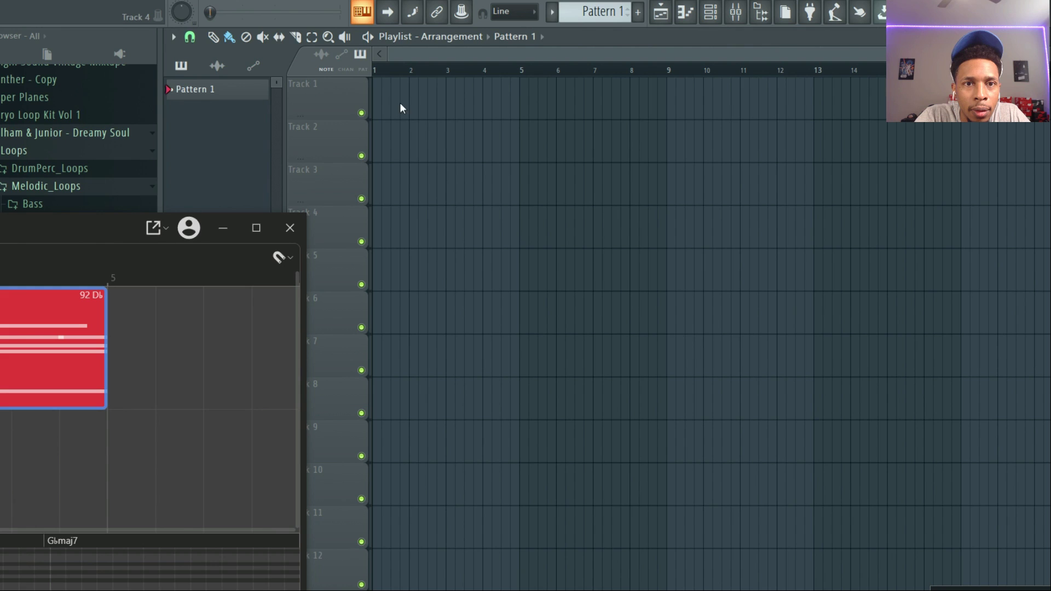
Drag Samplab's transcribed MIDI onto the Scaler channel and open those notes in the piano roll.
click(165, 226)
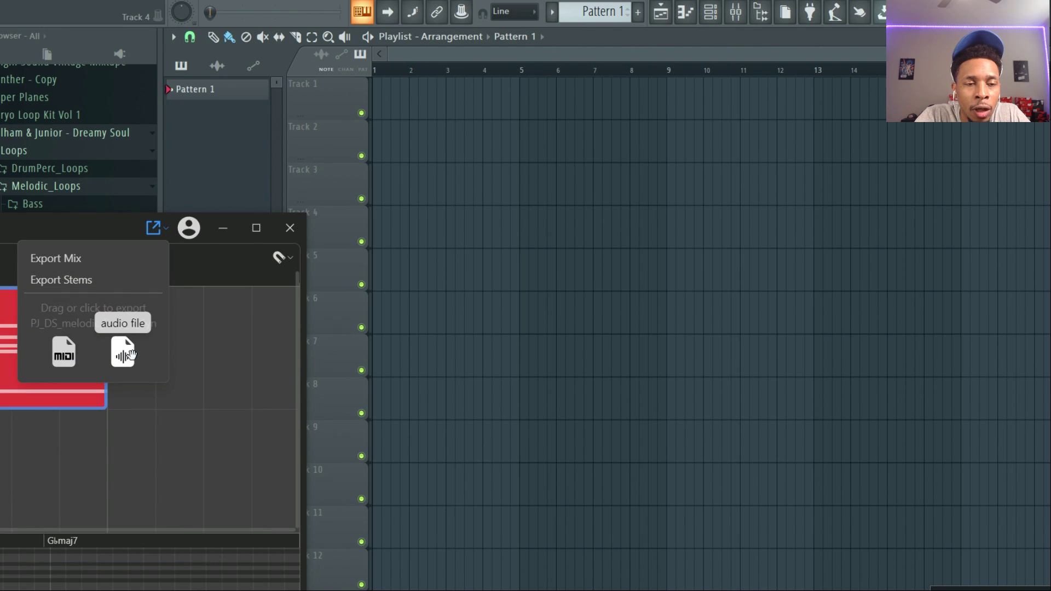
click(62, 346)
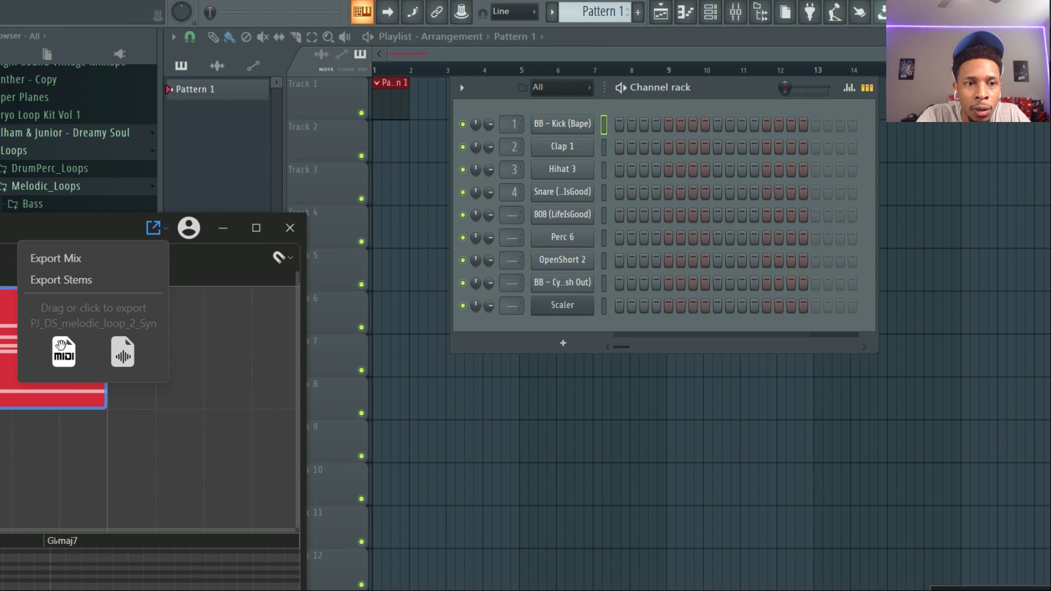
drag(62, 346, 563, 305)
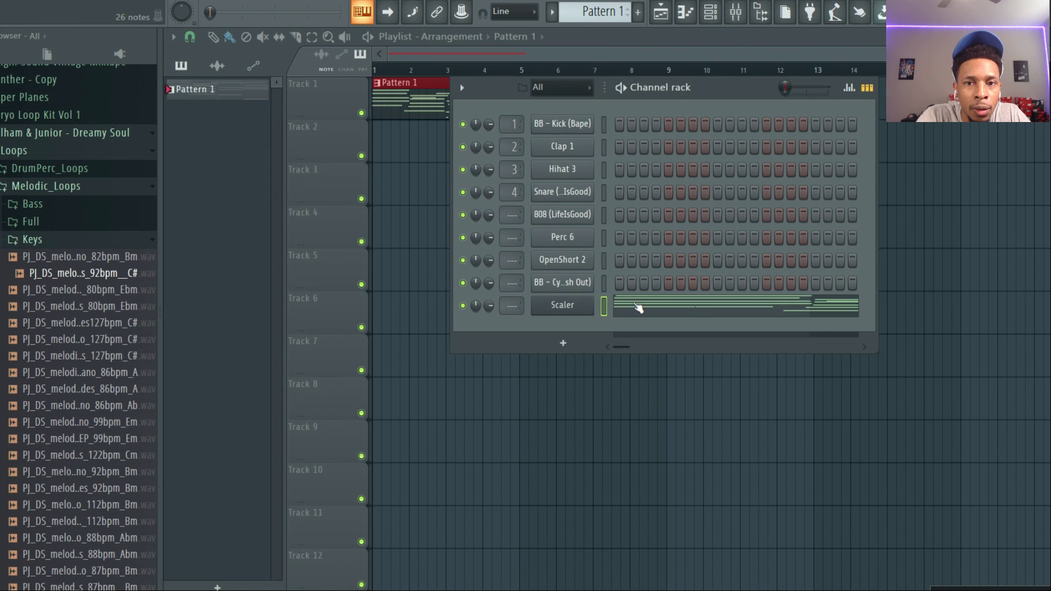
click(638, 308)
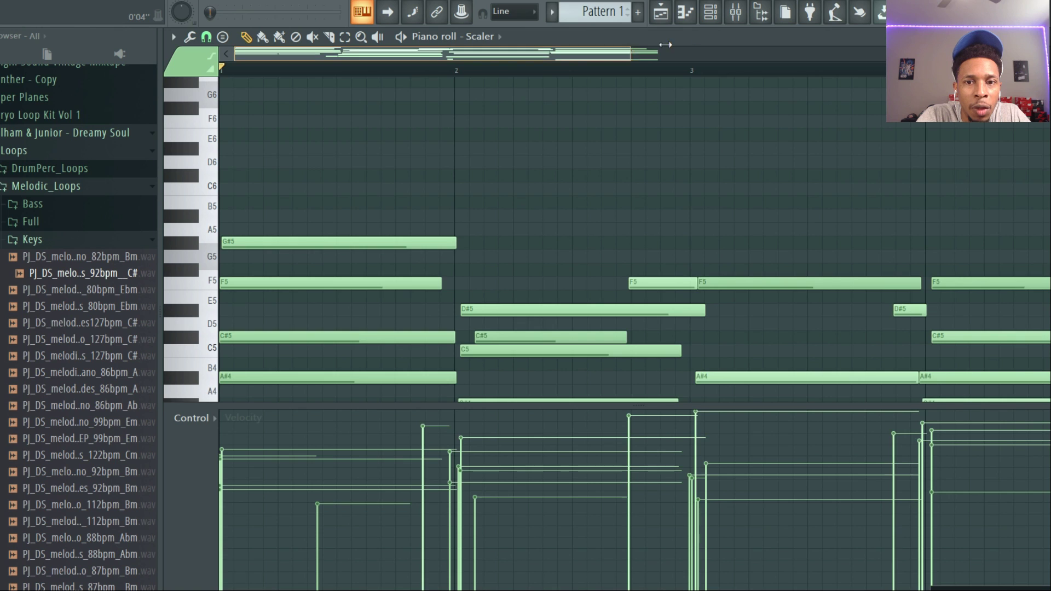
Zoom the piano roll to bars 1–5 and audition the imported Rhodes notes.
drag(666, 45, 854, 46)
scroll(572, 194, down, 6)
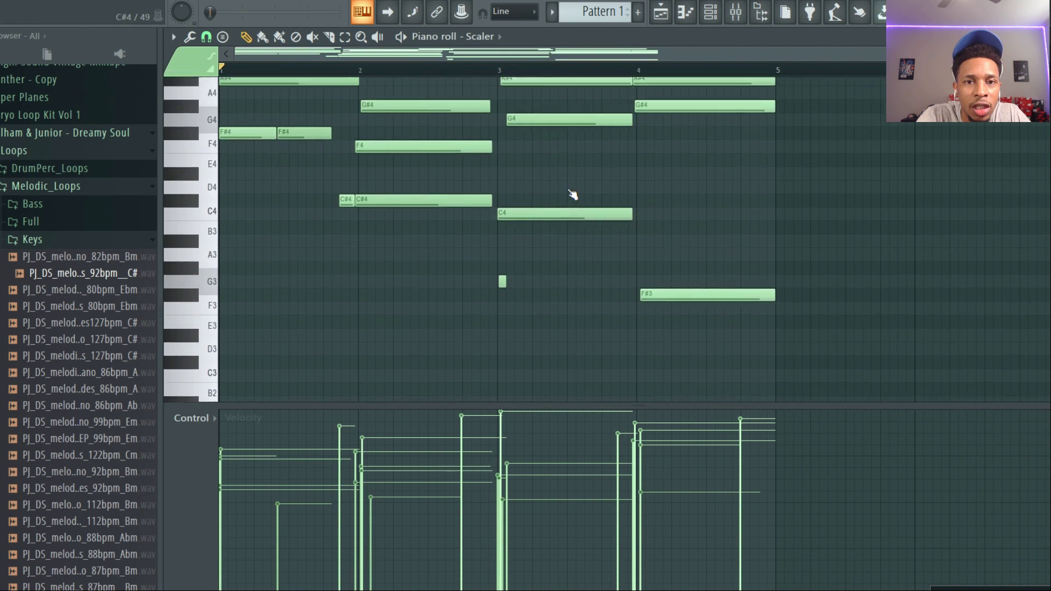
scroll(572, 195, up, 5)
key(space)
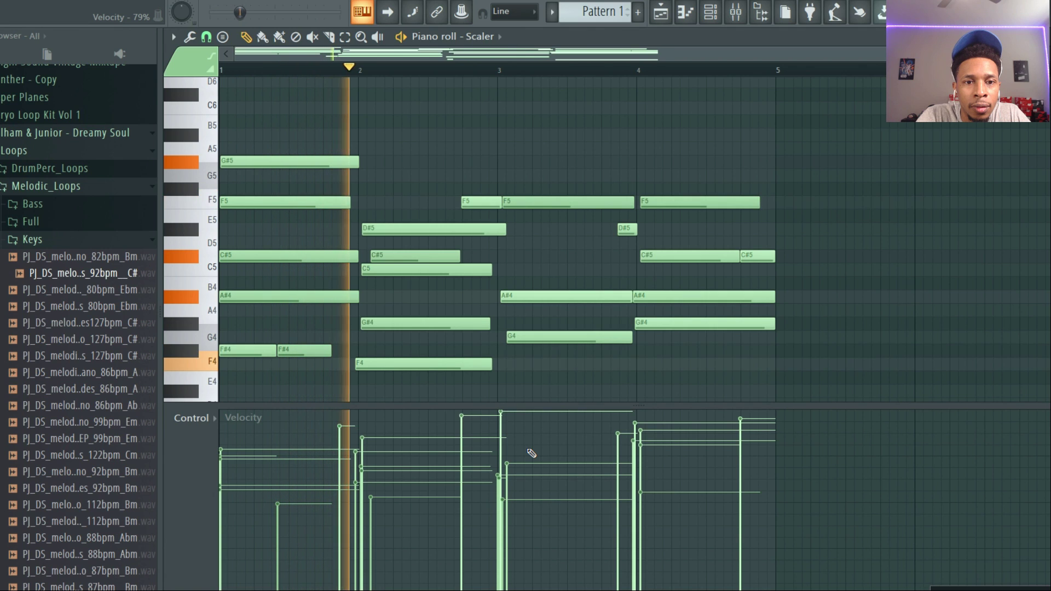
key(space)
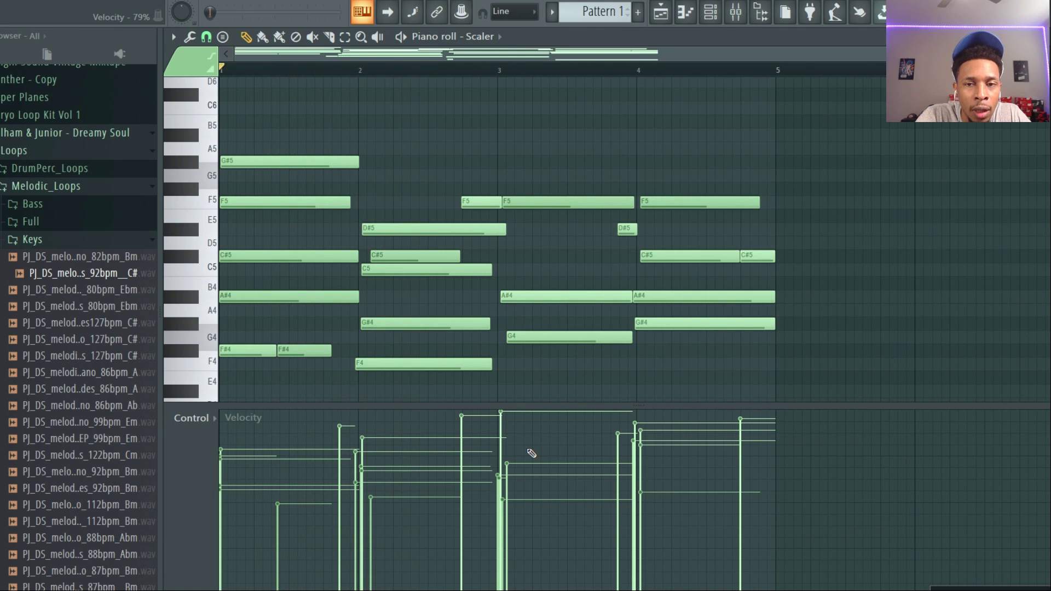
Quantize the selected Rhodes notes' start times to the grid with Alt+Q and play the result.
scroll(493, 263, down, 5)
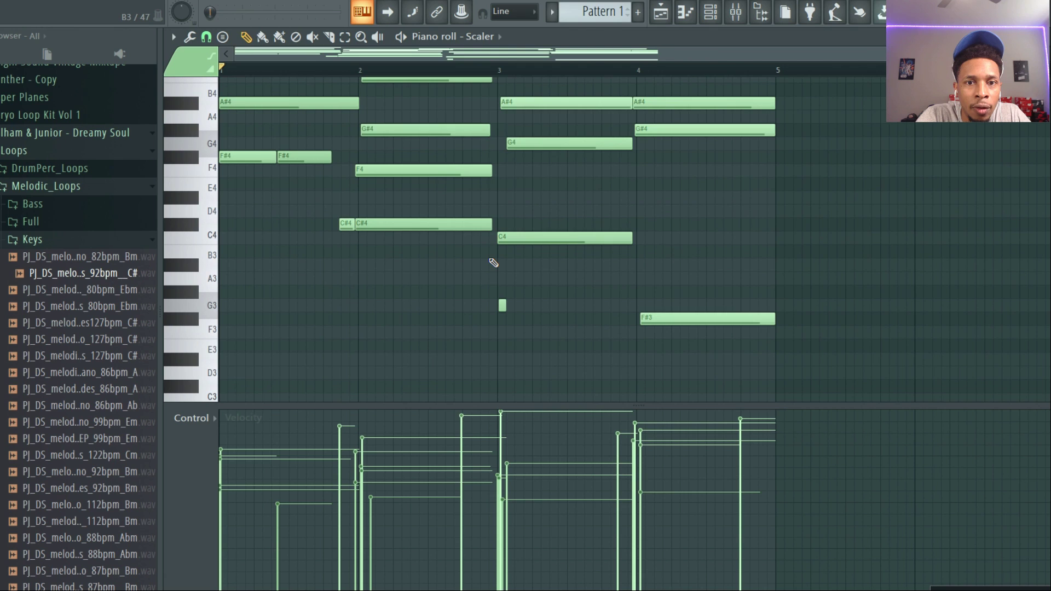
drag(816, 364, 141, 21)
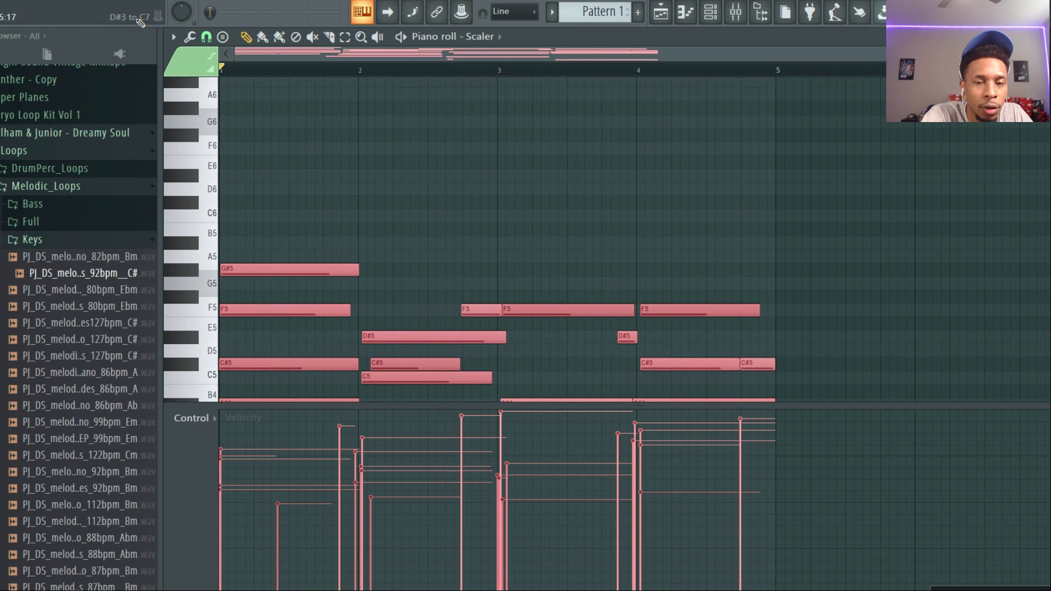
key(alt+q)
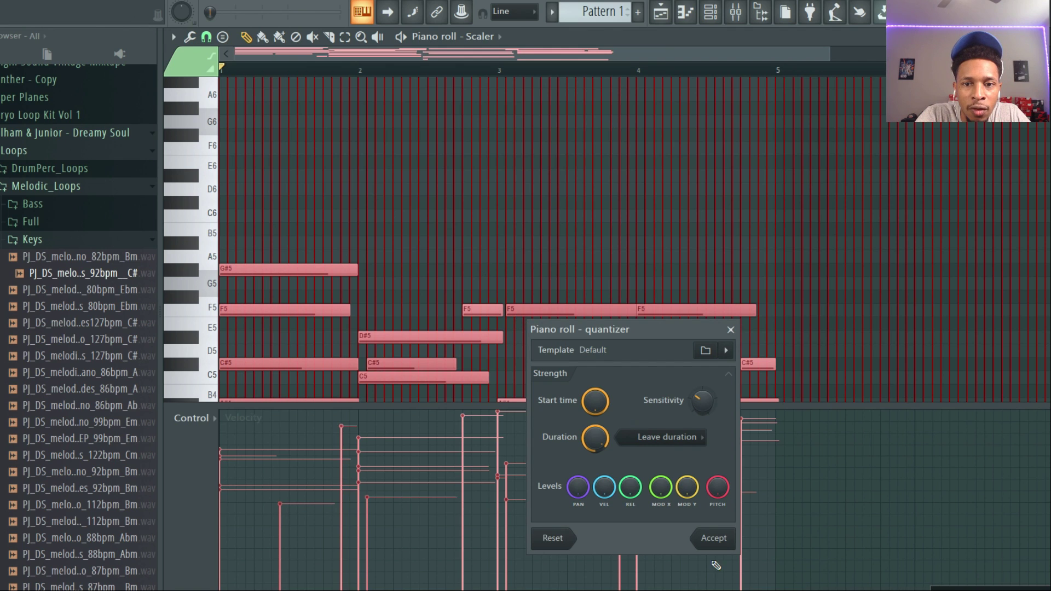
click(711, 545)
key(space)
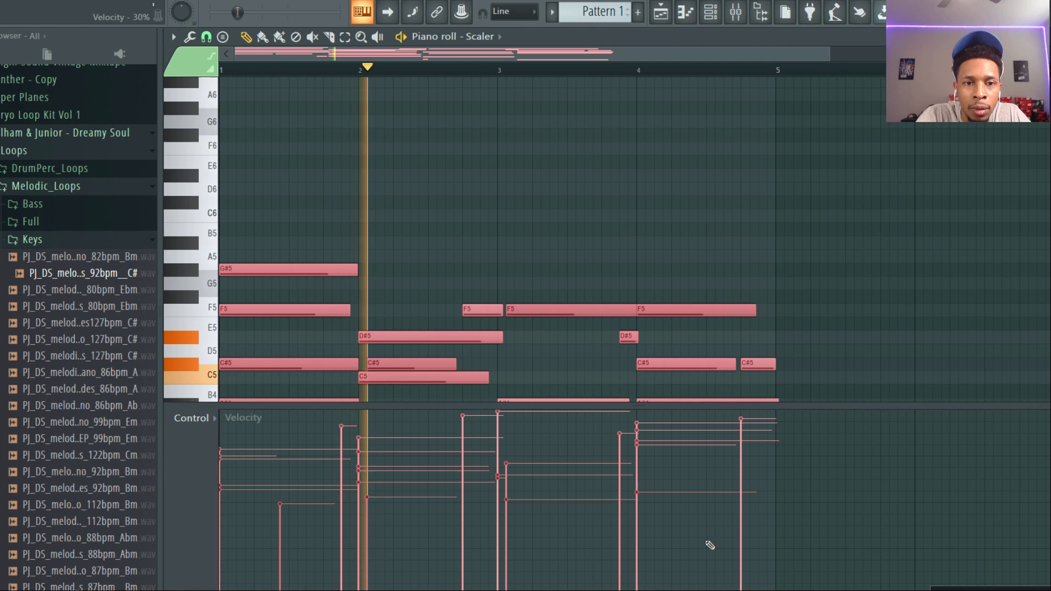
key(space)
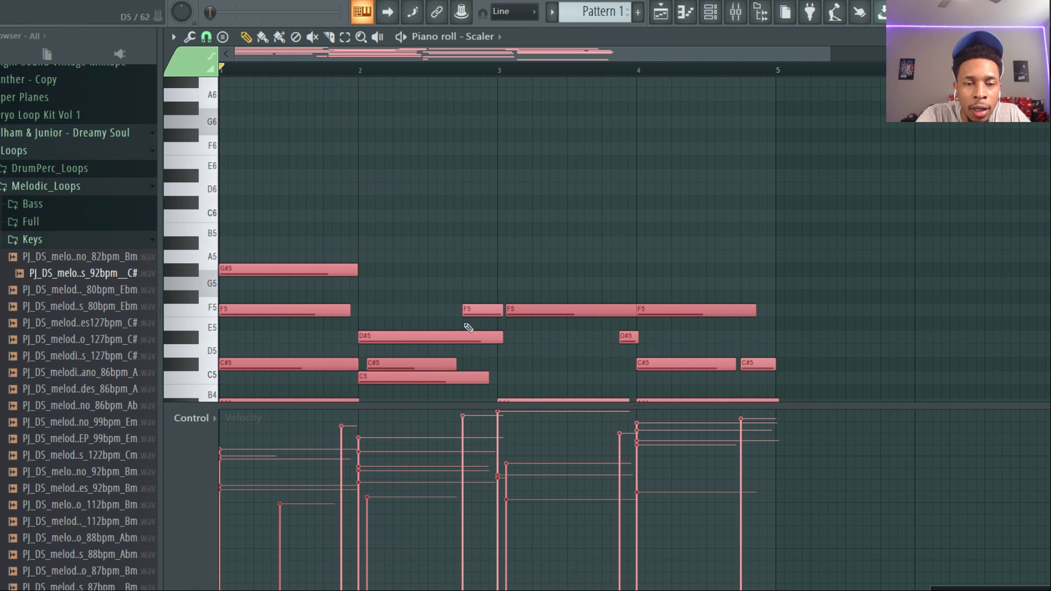
scroll(439, 244, down, 6)
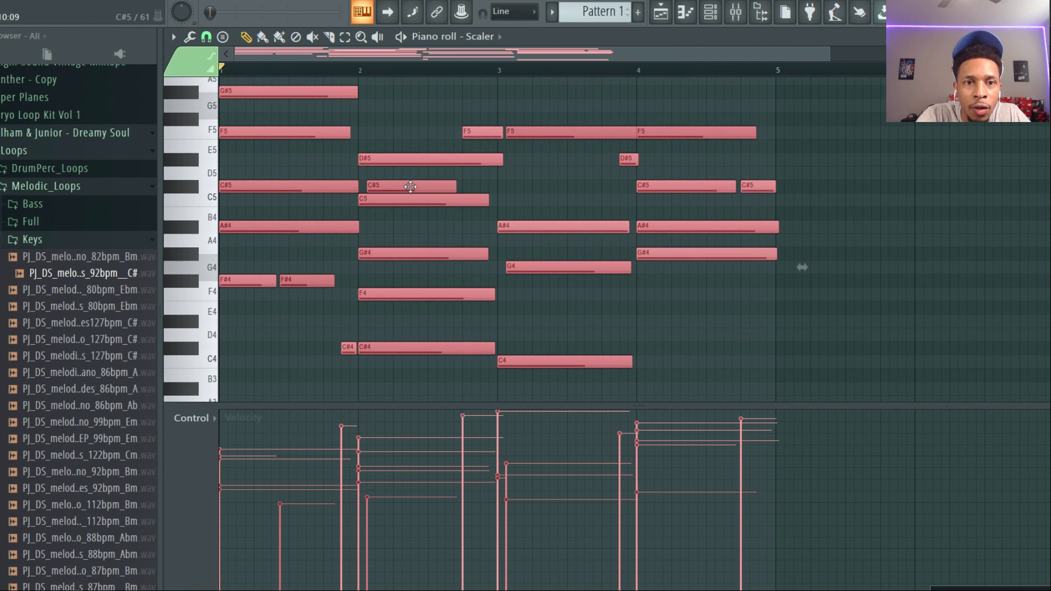
Delete the stray C#5 note, lengthen the F#4 note, and play back the edit.
right_click(410, 187)
drag(335, 281, 386, 277)
click(333, 280)
key(space)
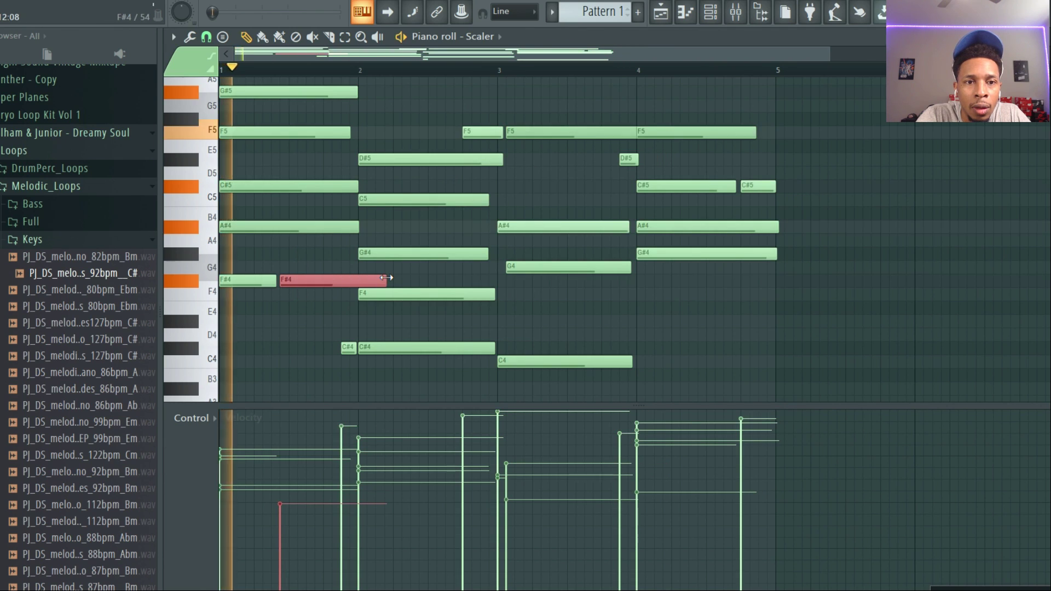
Replace the second short F#4 with a longer F#4 held into bar 2, then select all notes.
right_click(312, 275)
drag(276, 280, 354, 287)
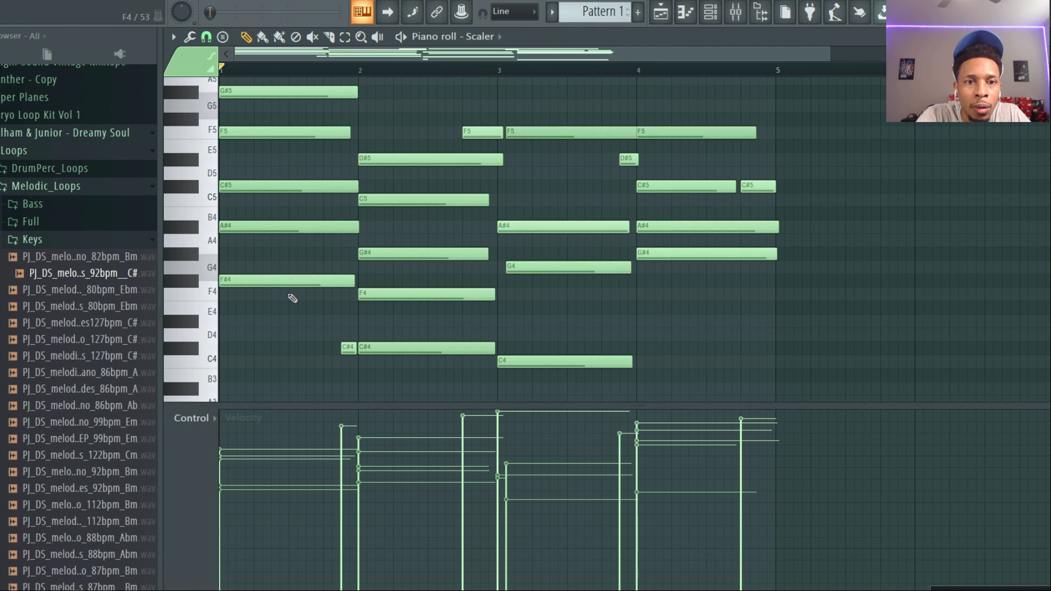
drag(295, 298, 296, 281)
key(space)
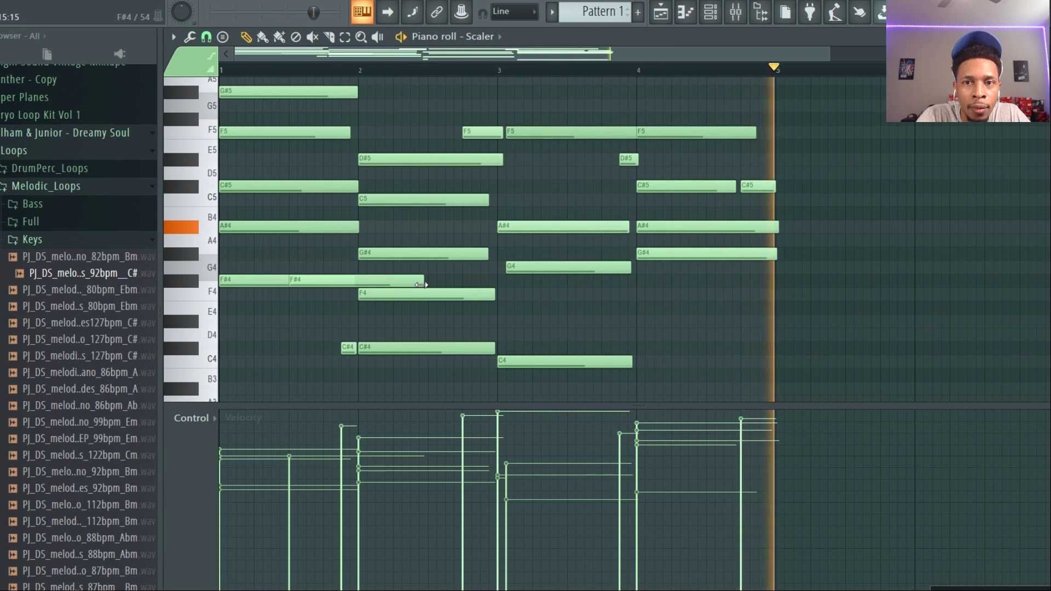
key(space)
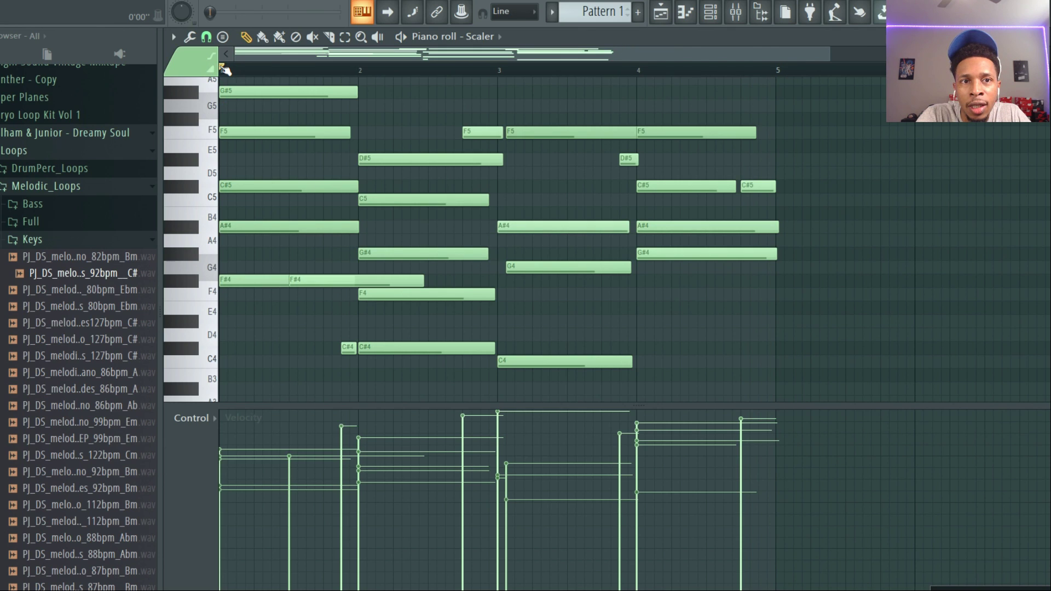
drag(221, 69, 781, 110)
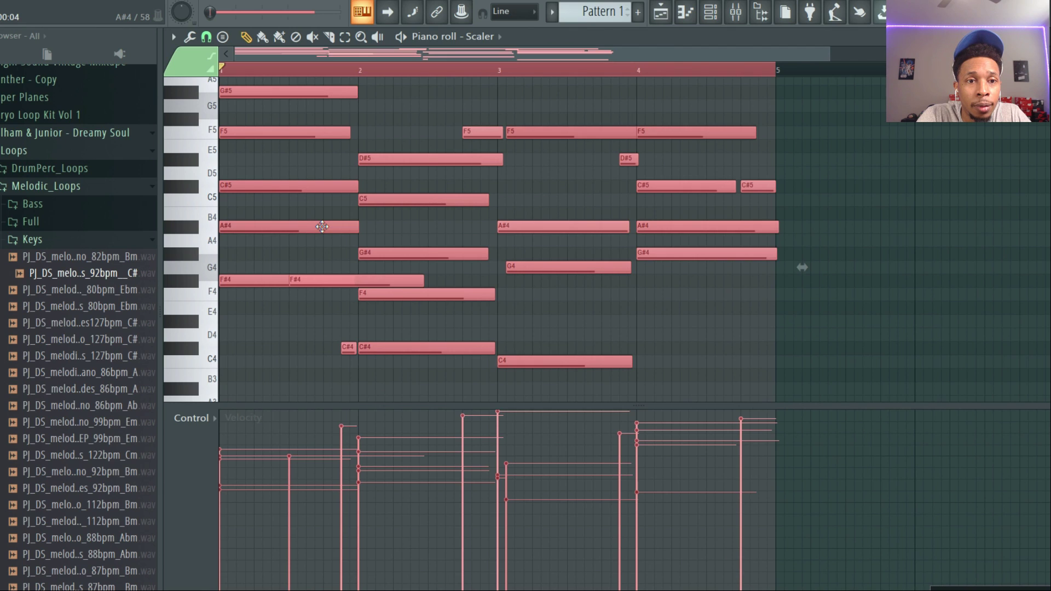
key(Up)
key(space)
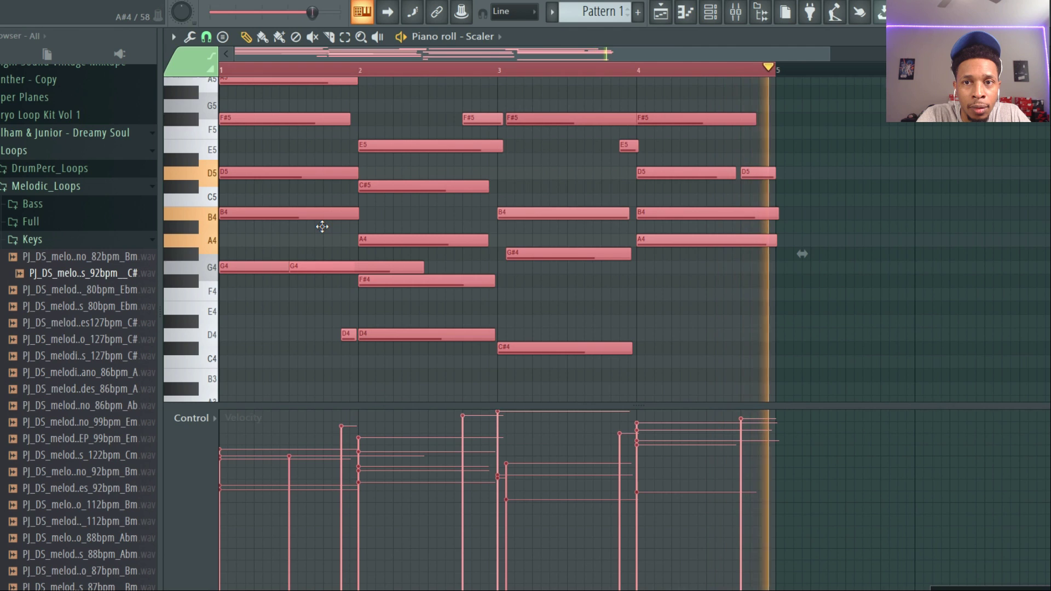
key(space)
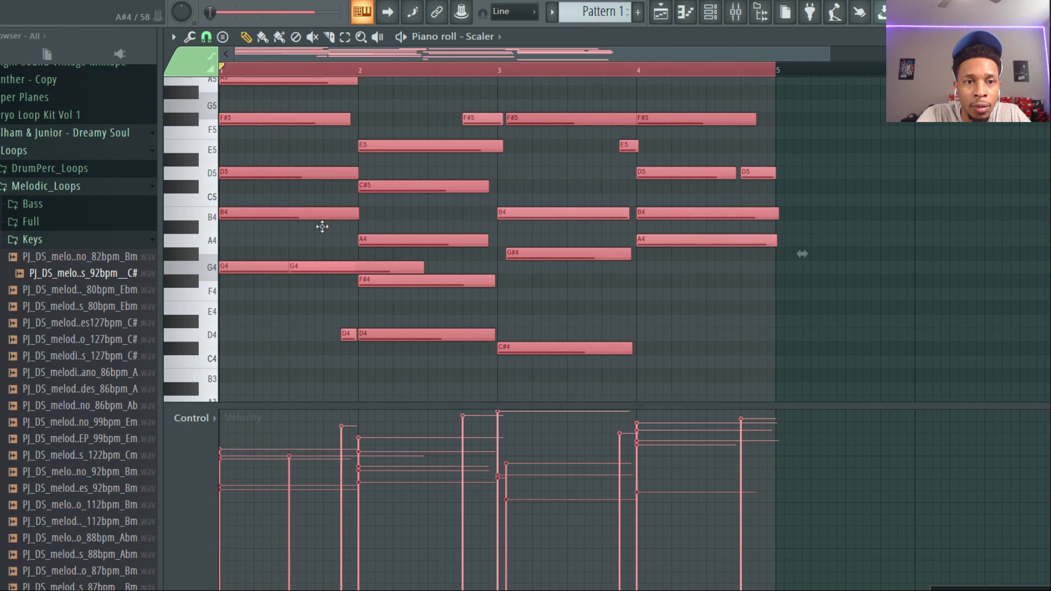
key(shift+Down)
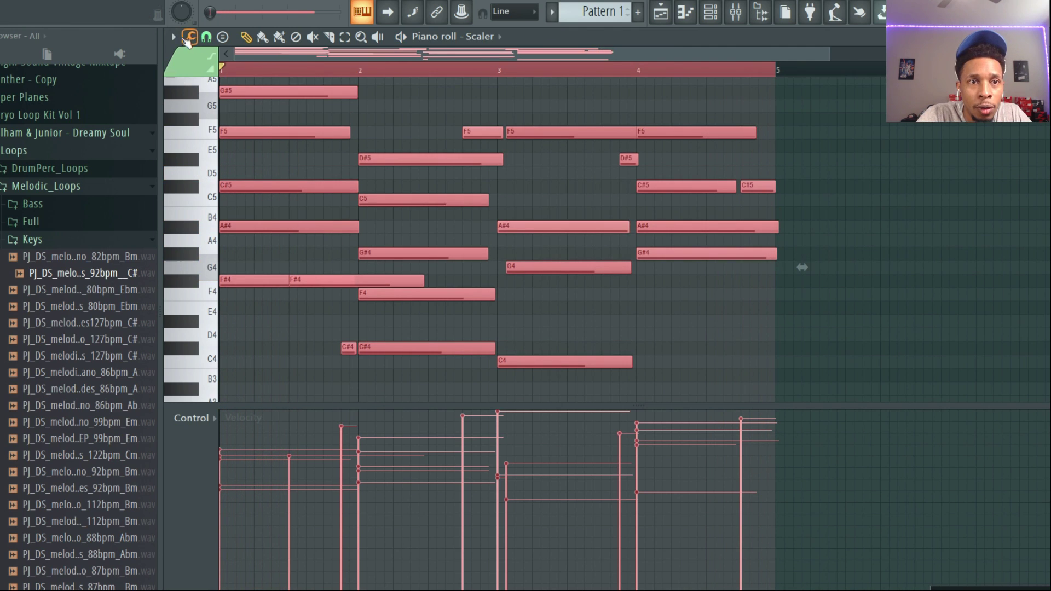
Turn on scale highlighting with root F# and the Major scale.
click(173, 37)
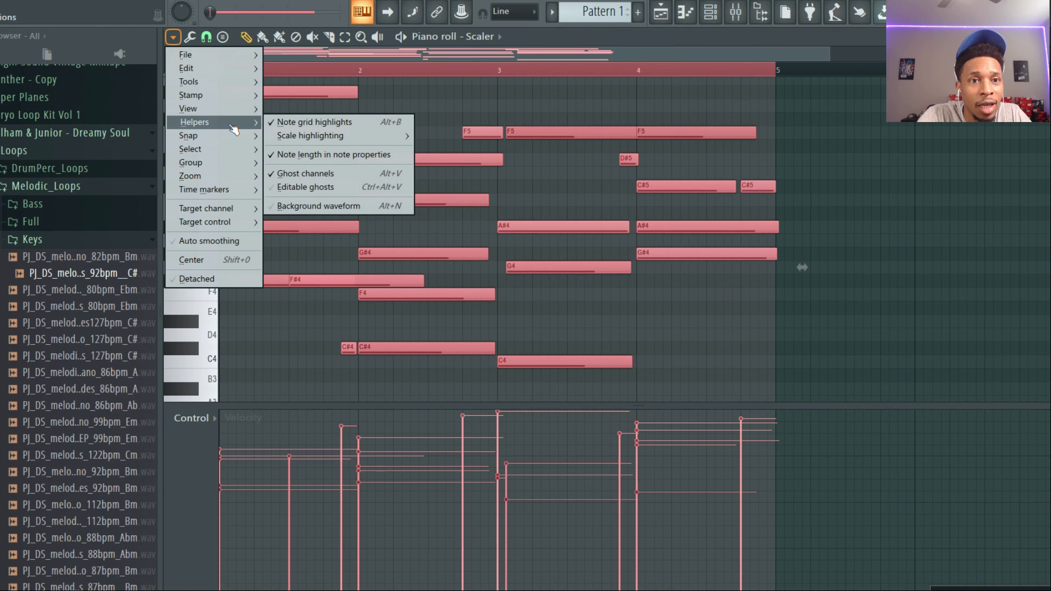
mouse_move(290, 137)
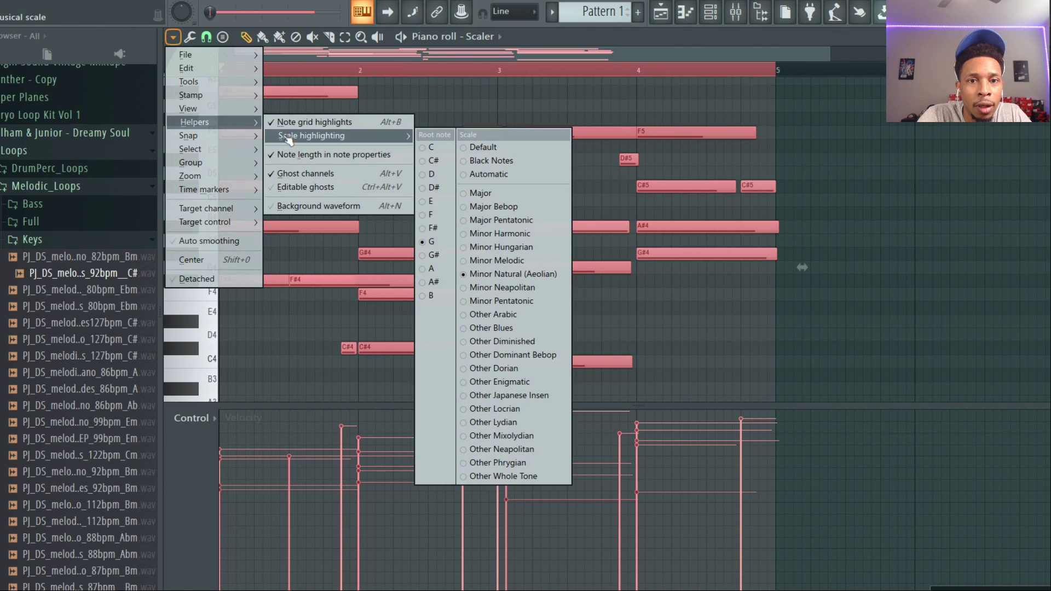
click(436, 230)
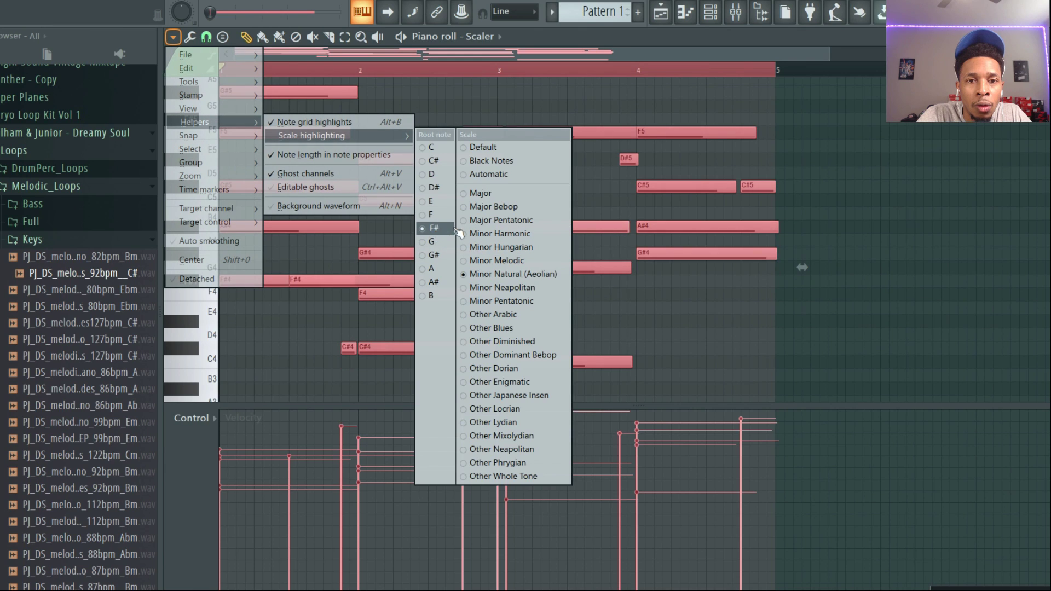
click(502, 196)
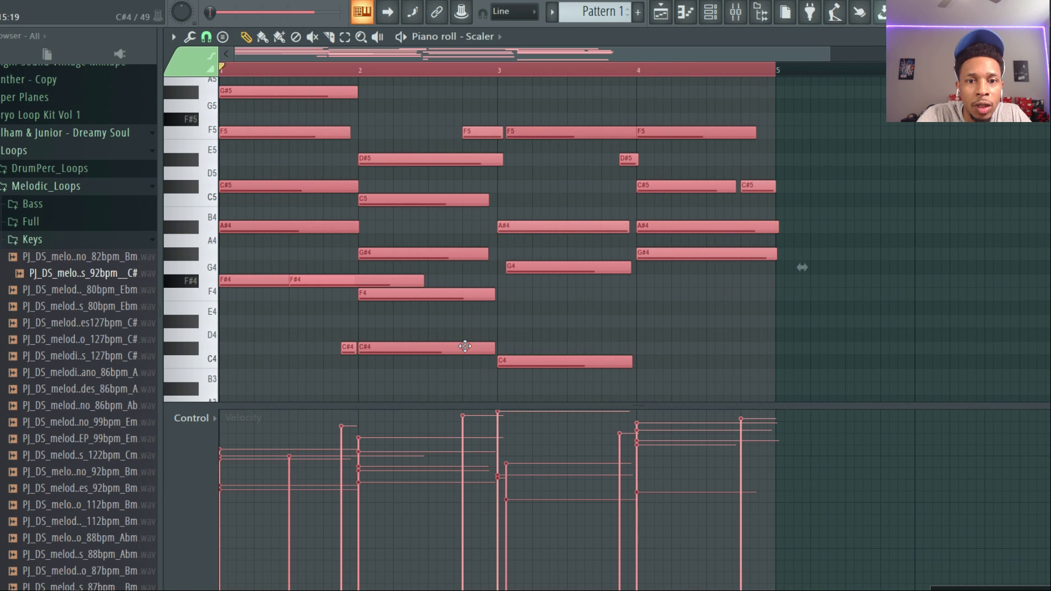
Raise the out-of-key bar-3 C4 note a semitone to C#4.
drag(531, 317, 539, 370)
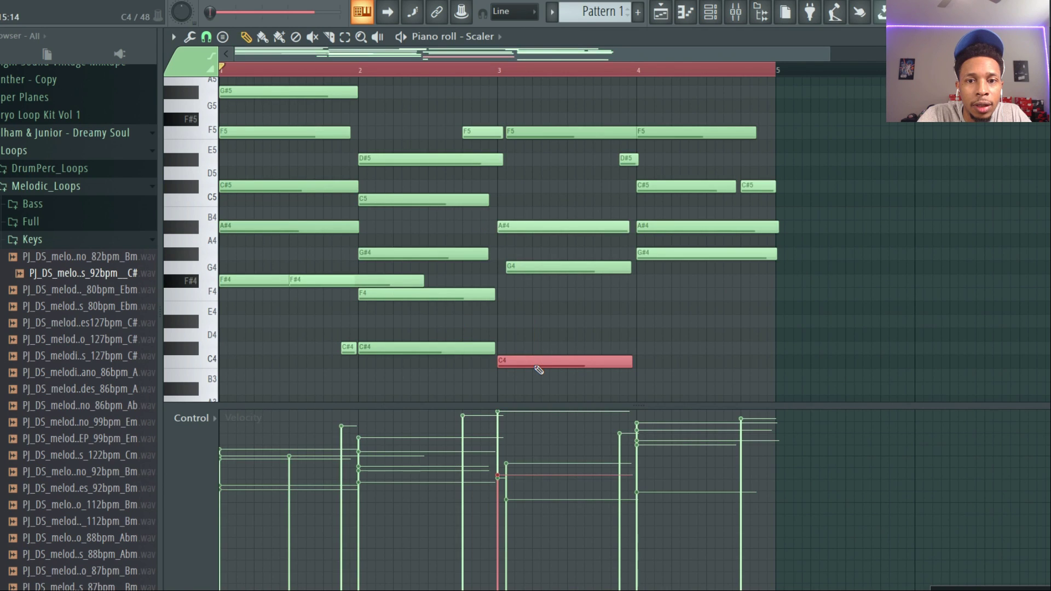
key(shift+Up)
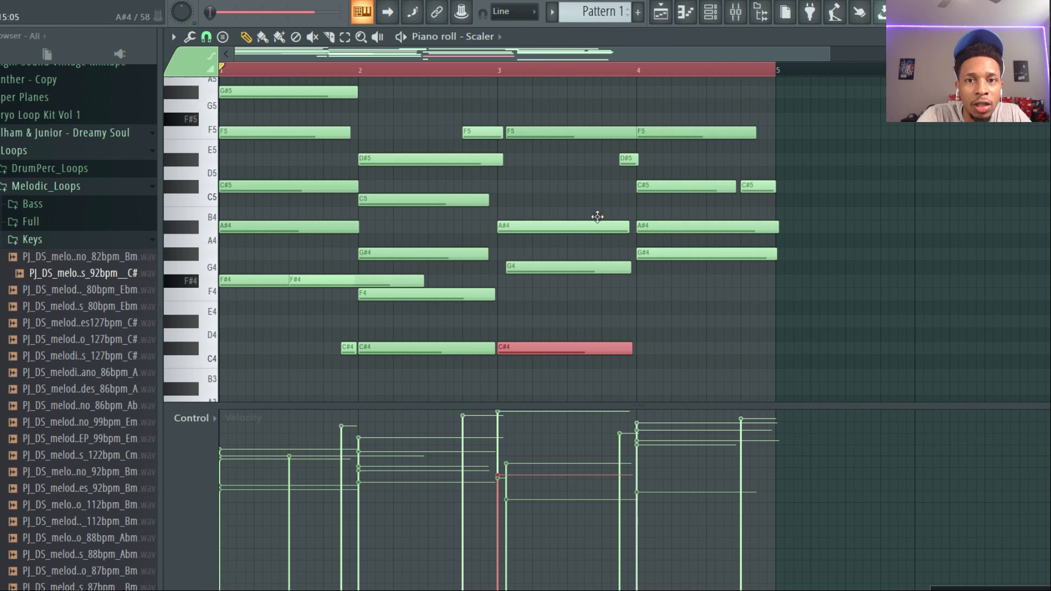
scroll(537, 316, up, 4)
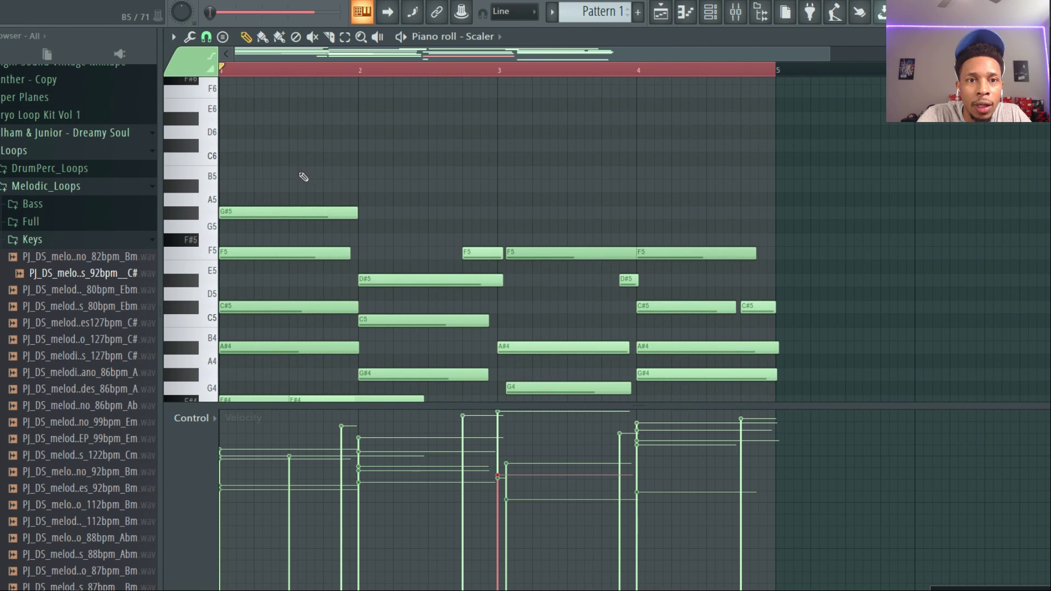
Draw melody notes B5, A#5, G#5, A#5, B5, F5, C#5 and B4 above the chords.
click(292, 173)
drag(422, 170, 327, 177)
click(327, 186)
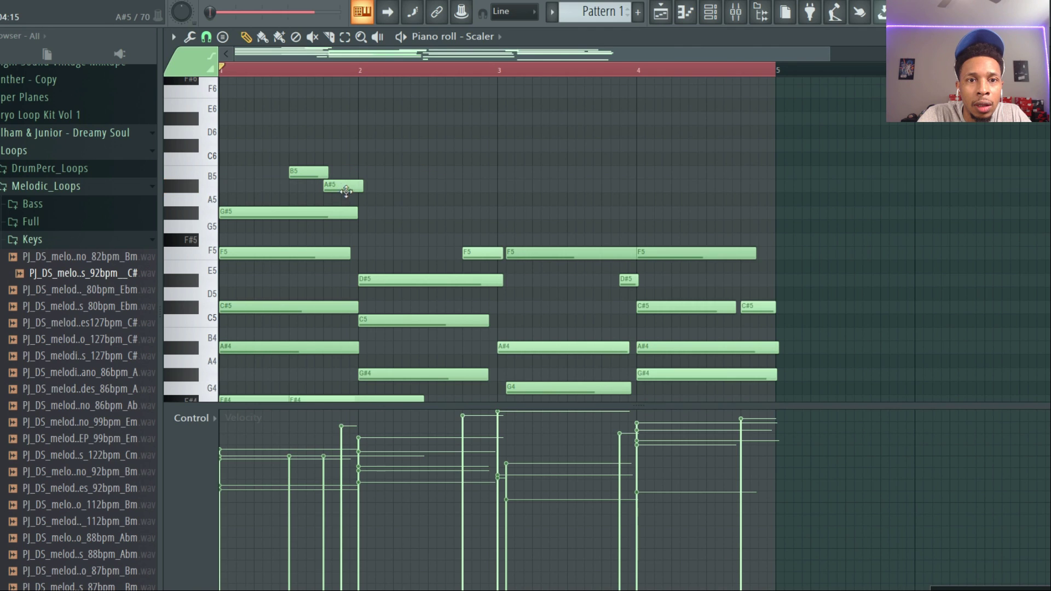
click(395, 213)
click(432, 185)
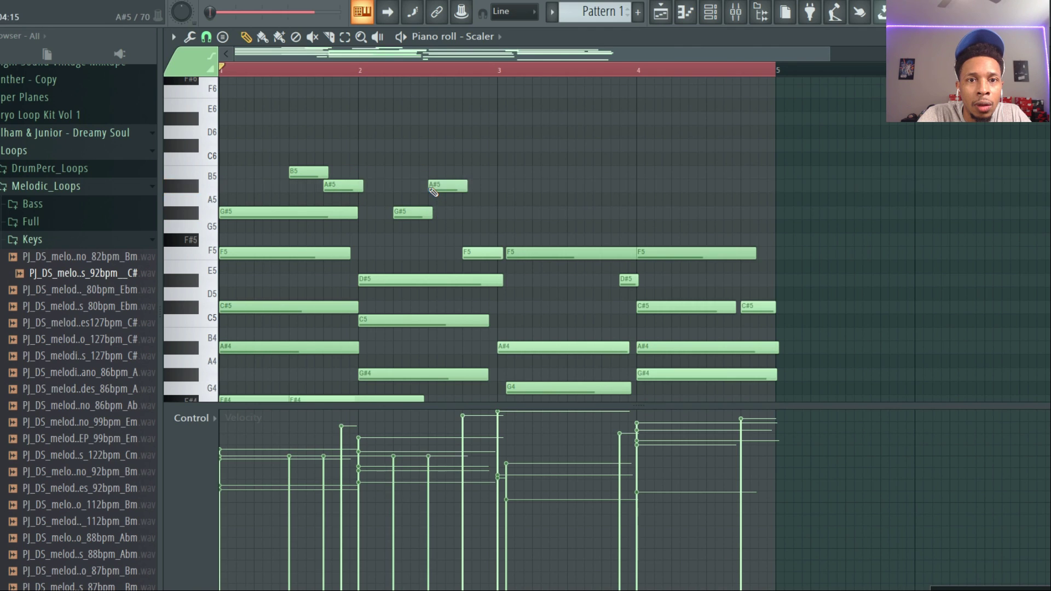
click(465, 173)
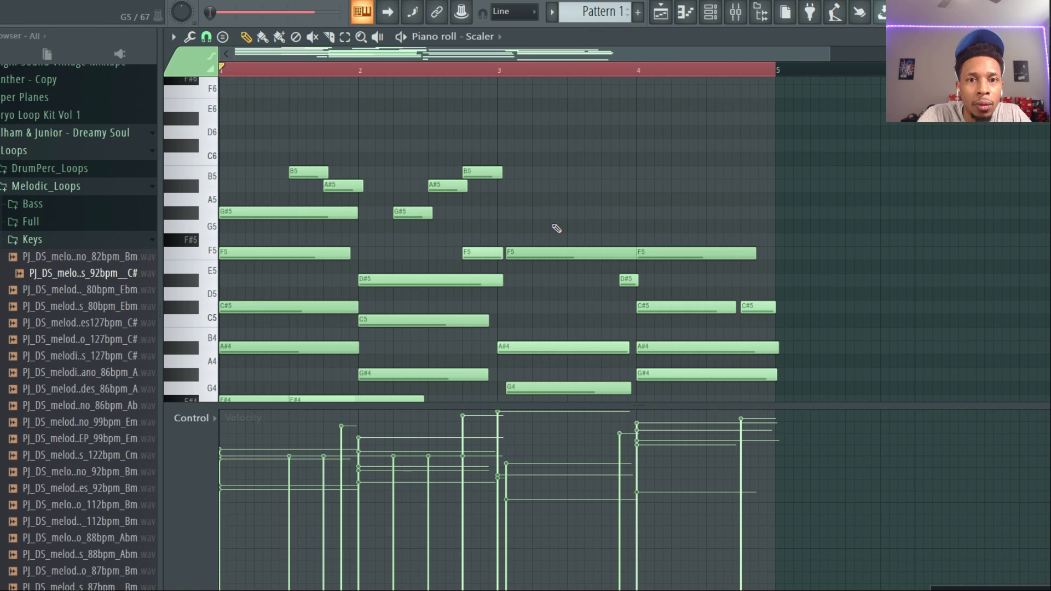
click(541, 250)
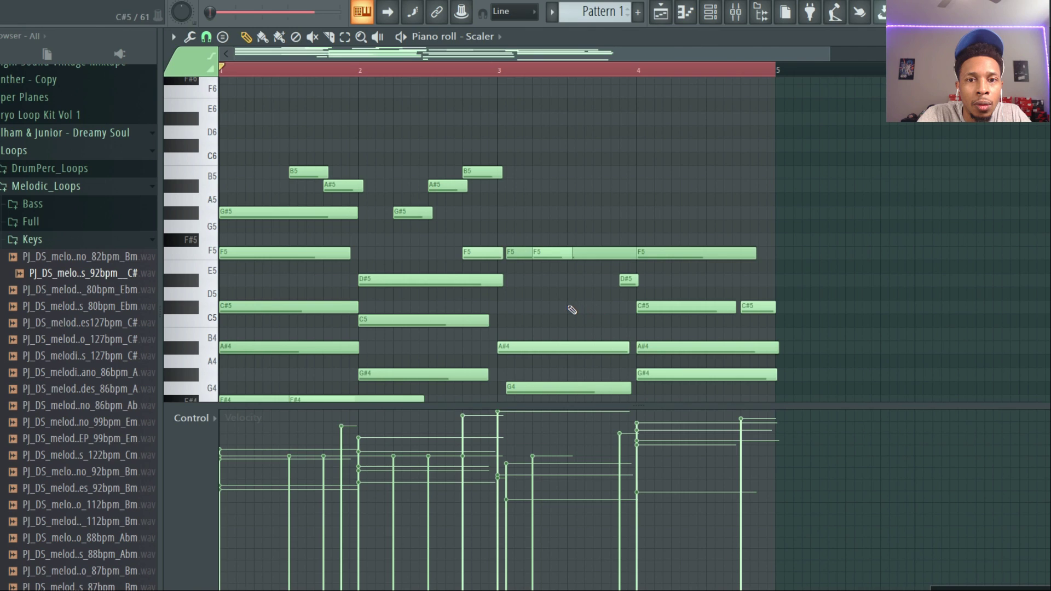
click(570, 308)
click(604, 334)
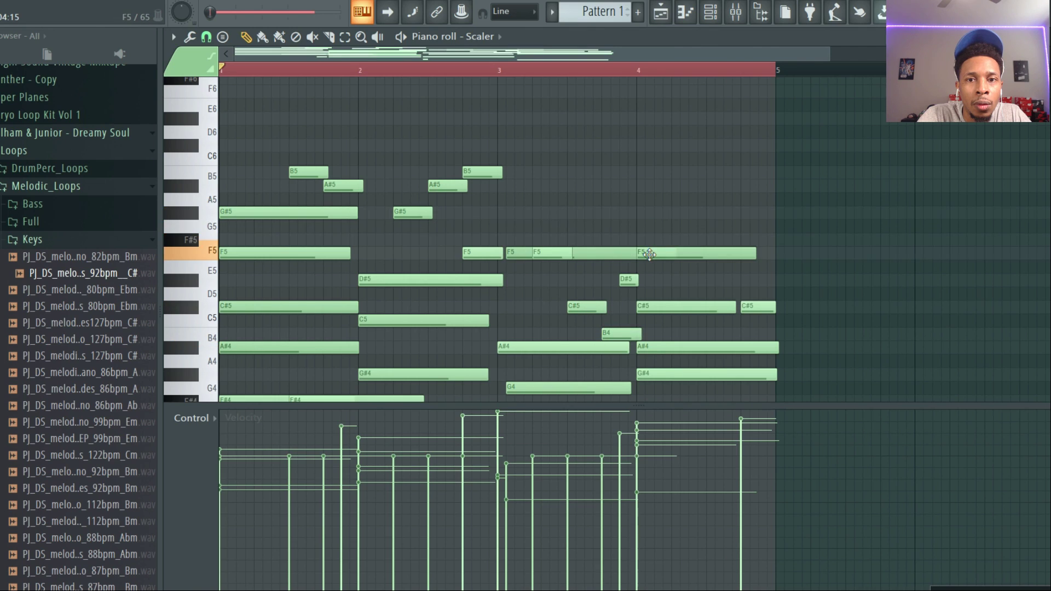
Add bar-4 melody notes: a G#5 dropped an octave, a C#5, and a closing A#4, then play.
click(675, 212)
ctrl+click(675, 212)
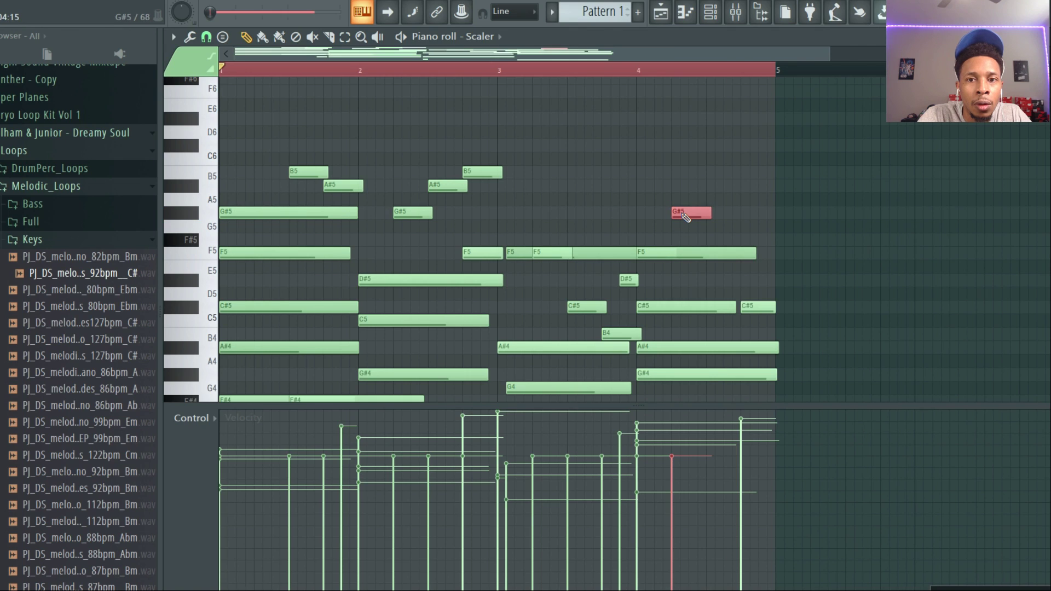
key(ctrl+Down)
click(715, 278)
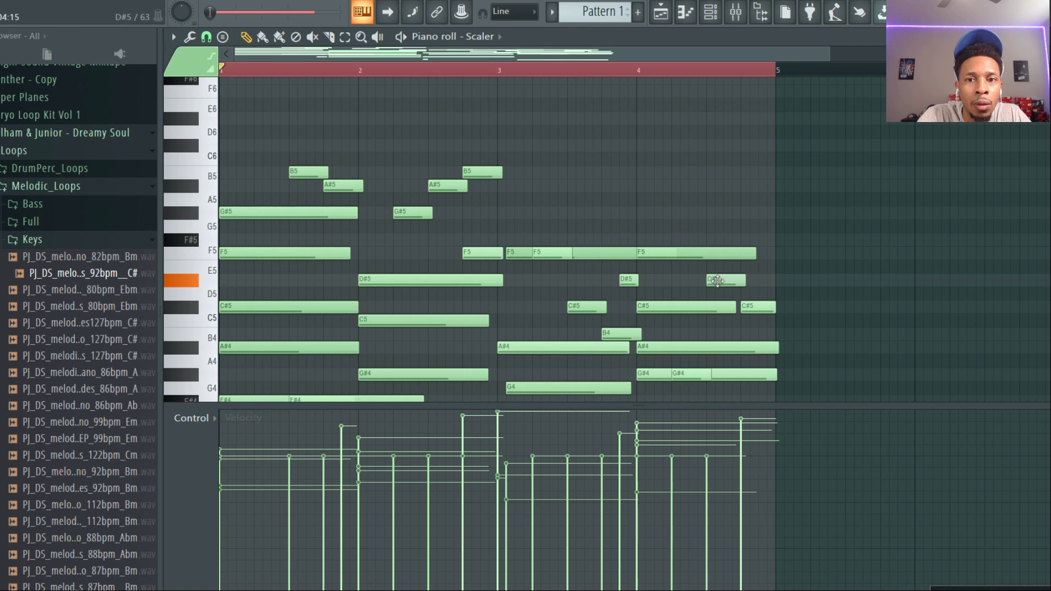
drag(715, 279, 718, 306)
click(746, 346)
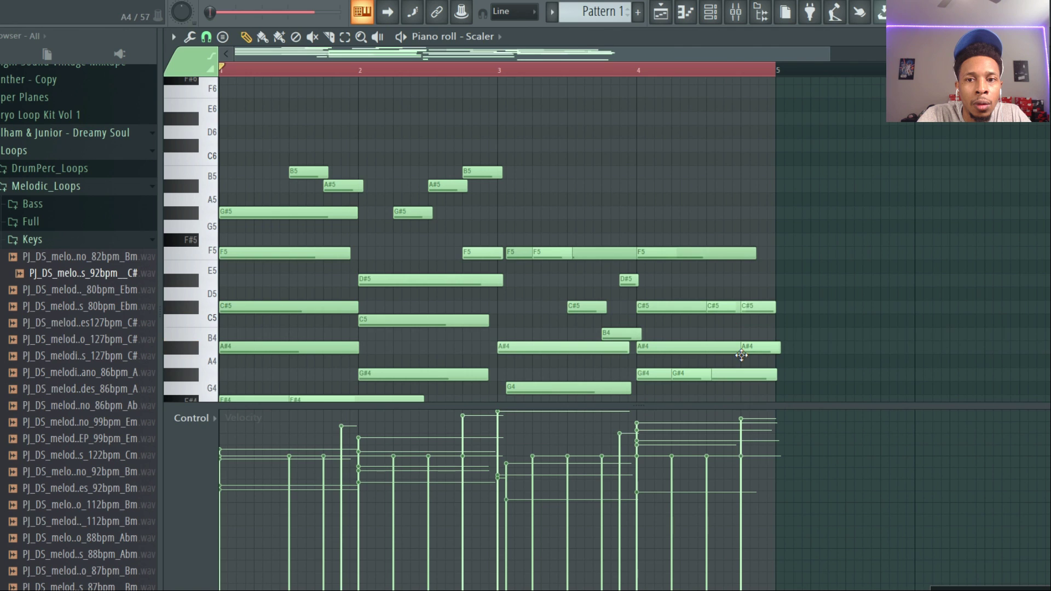
key(space)
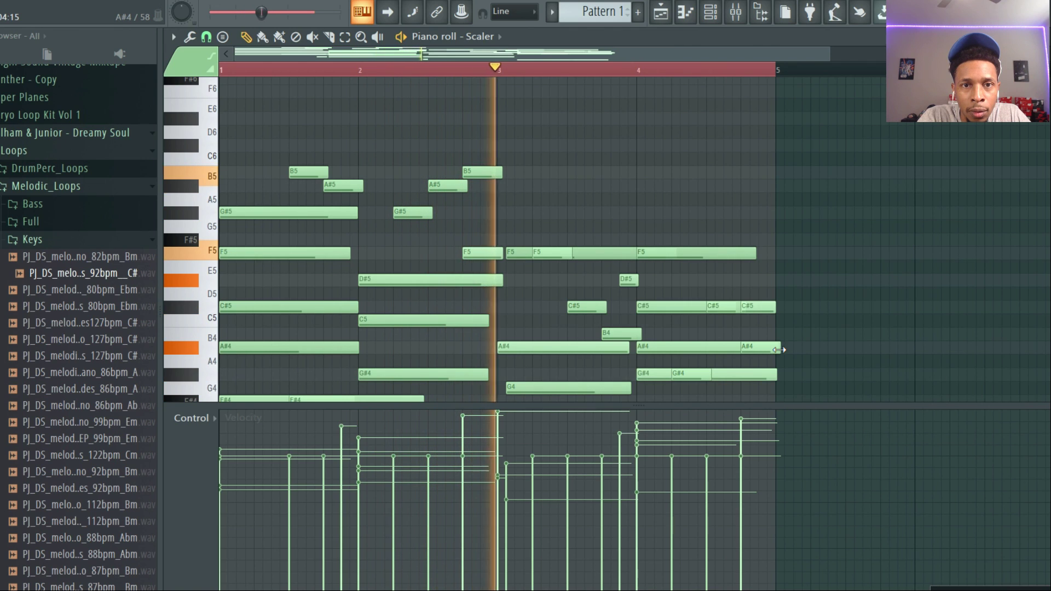
key(space)
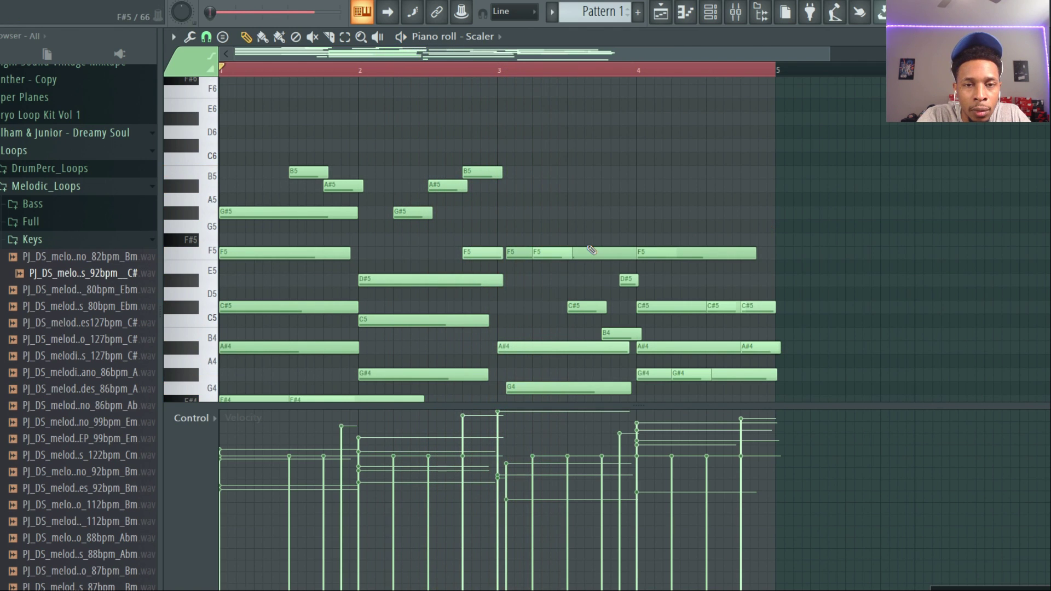
Delete the short F5 and the B5 near bar 3, and lower the first B5 to A#5.
right_click(549, 254)
key(space)
right_click(482, 172)
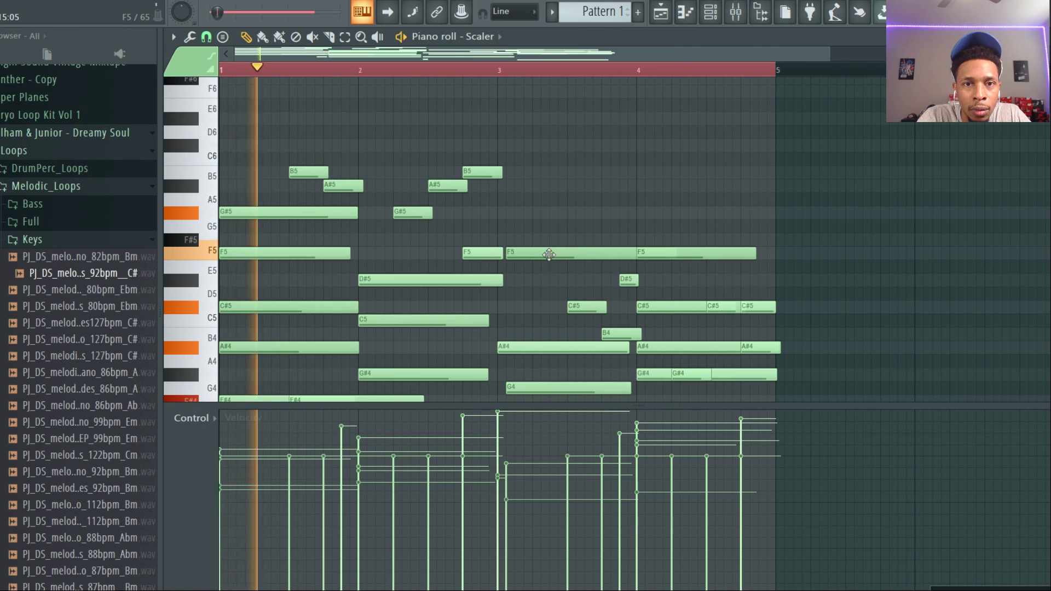
key(space)
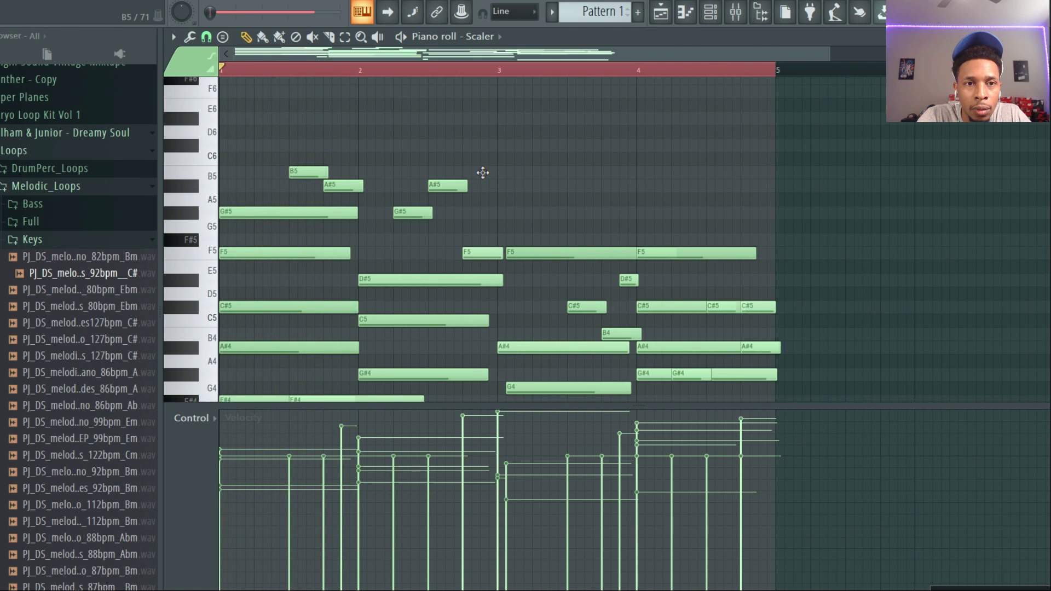
drag(309, 170, 303, 187)
key(space)
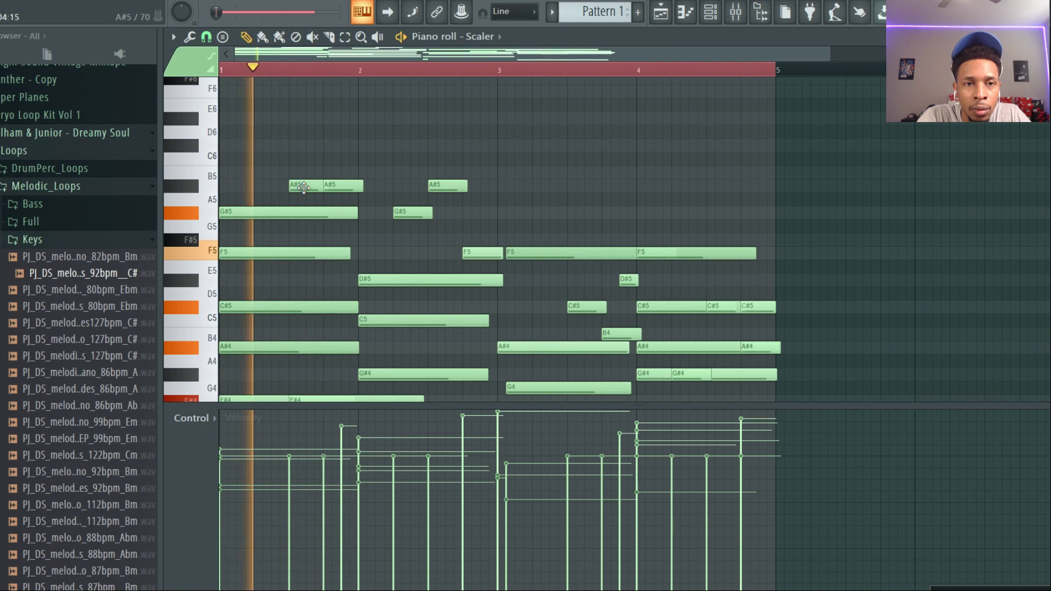
key(space)
Drop the two opening A#5 notes an octave to A#4 and play the loop.
drag(282, 167, 365, 203)
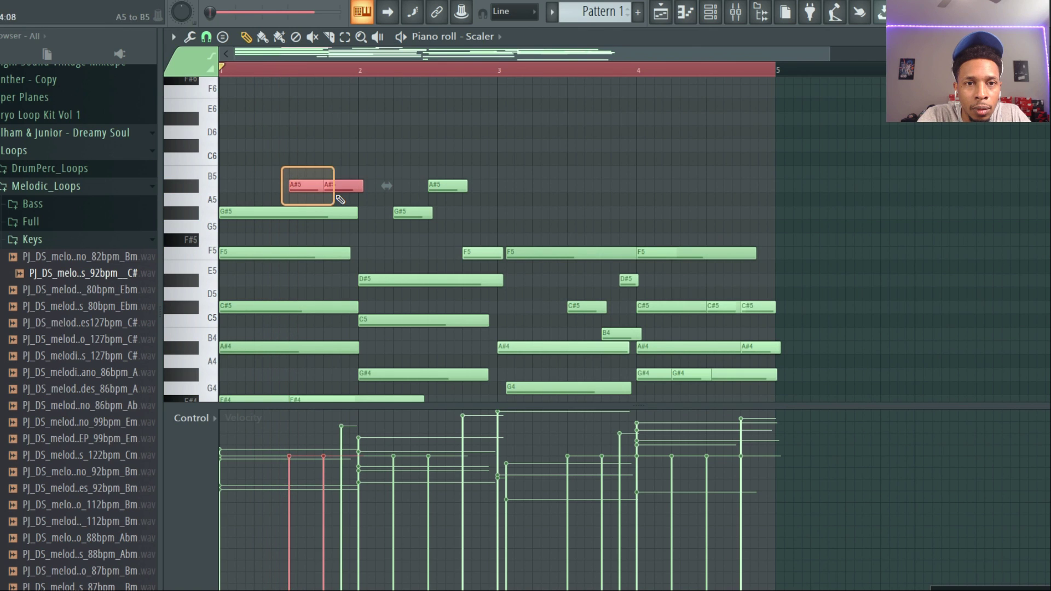
key(ctrl+Down)
key(space)
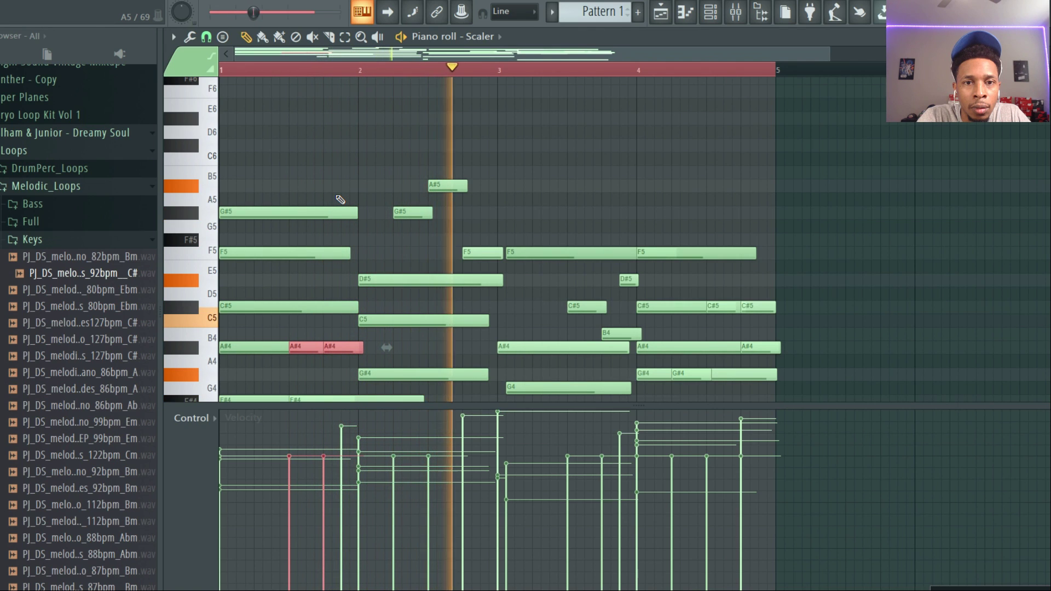
key(space)
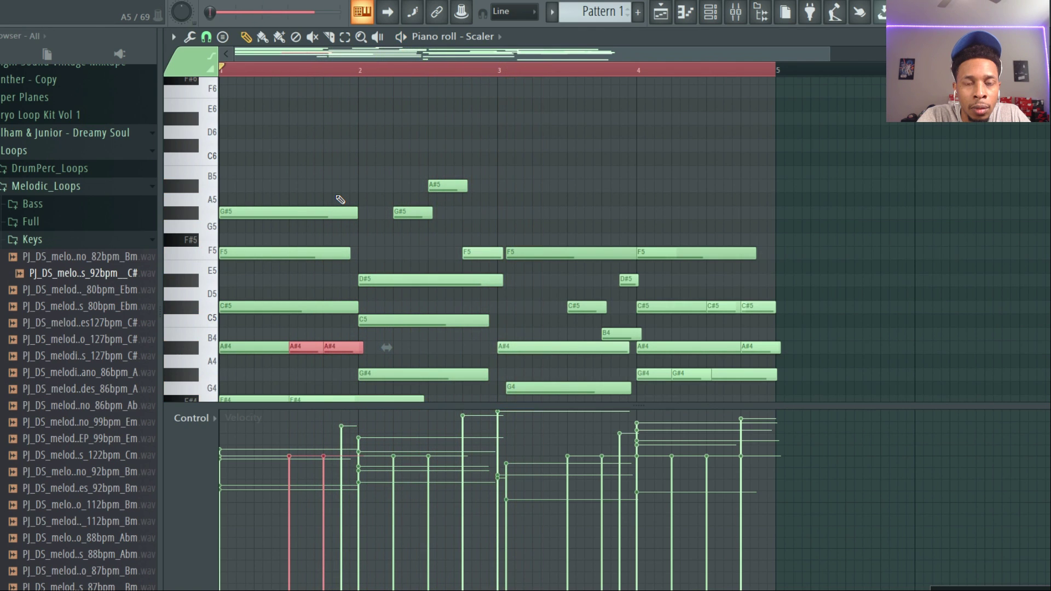
Delete the short G3 note near bar 3 and play the finished four-bar loop through.
scroll(549, 228, down, 5)
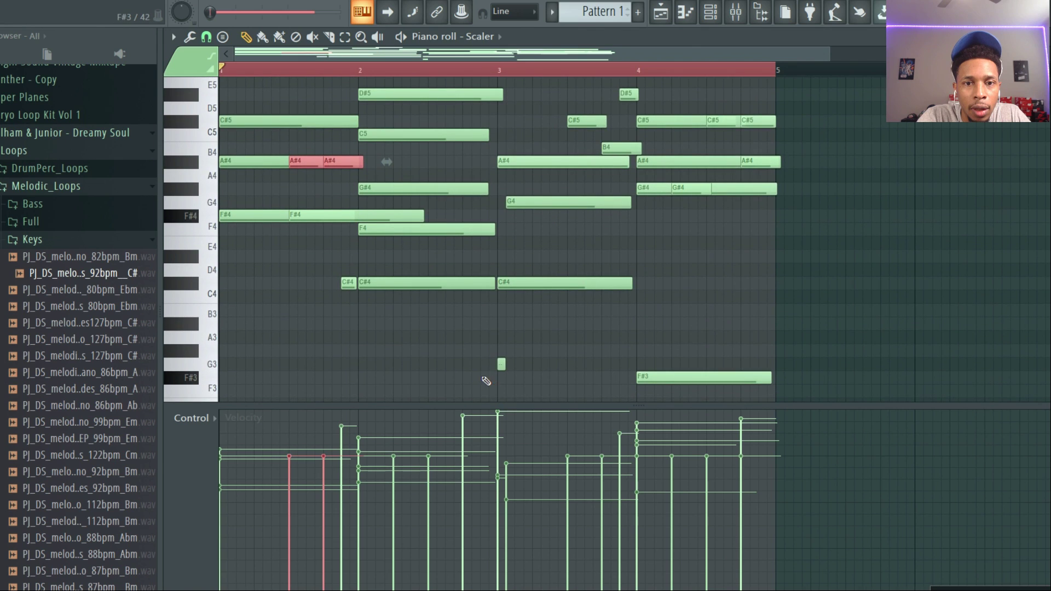
right_click(500, 365)
key(space)
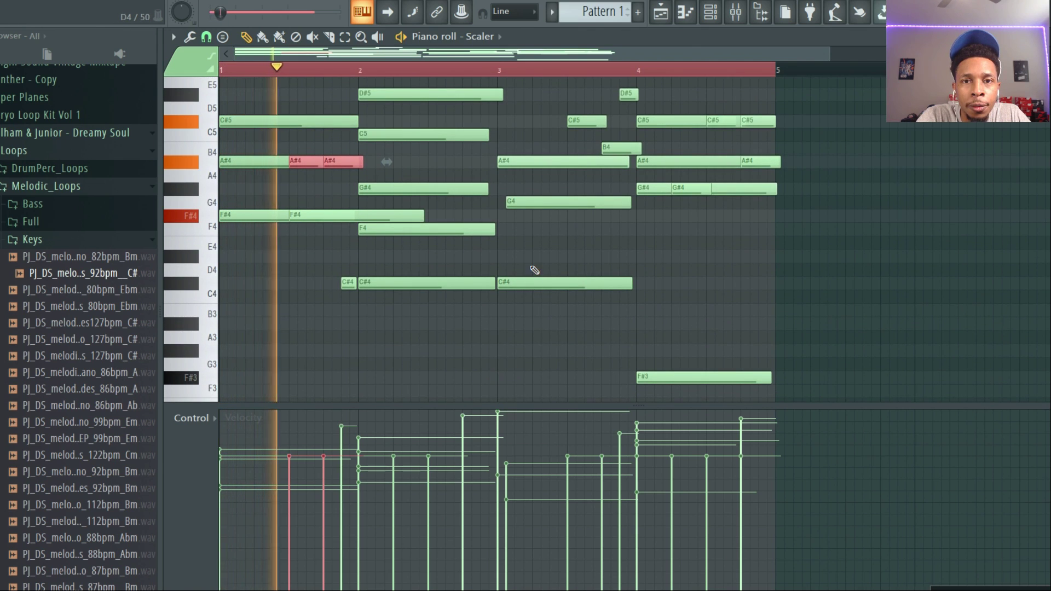
scroll(535, 270, up, 4)
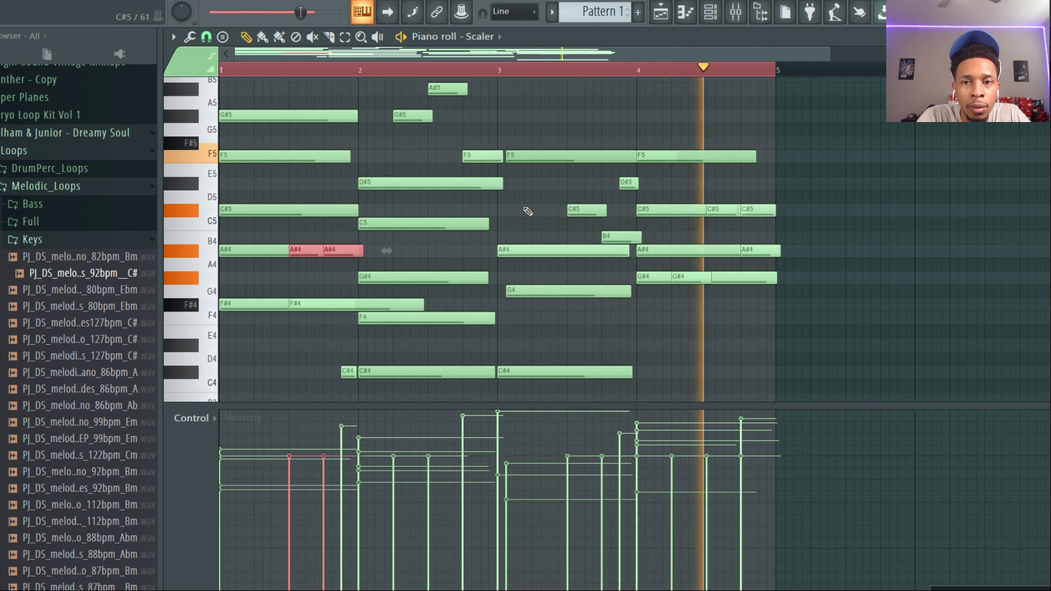
key(space)
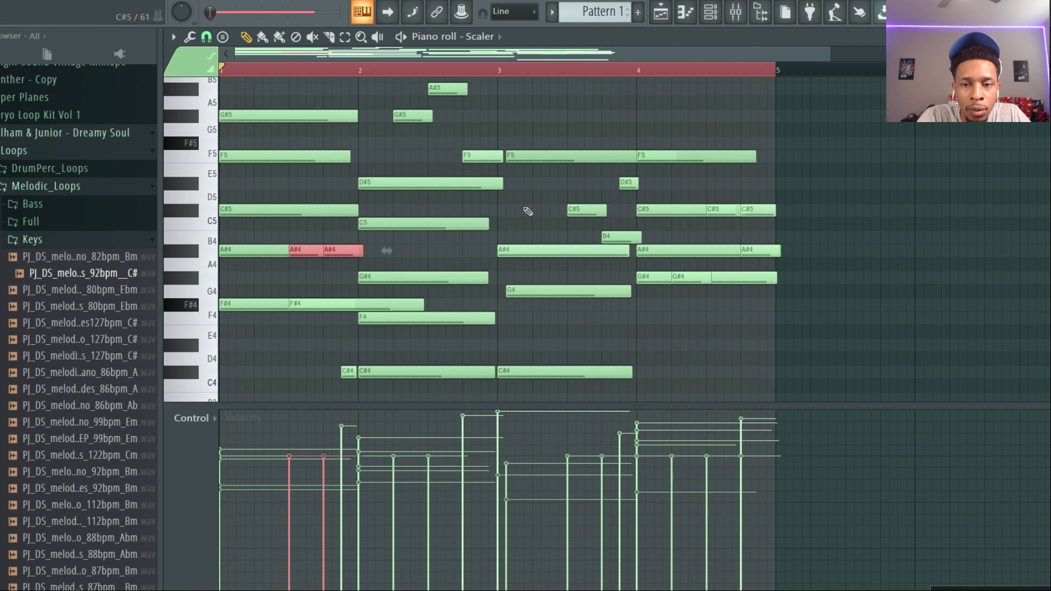